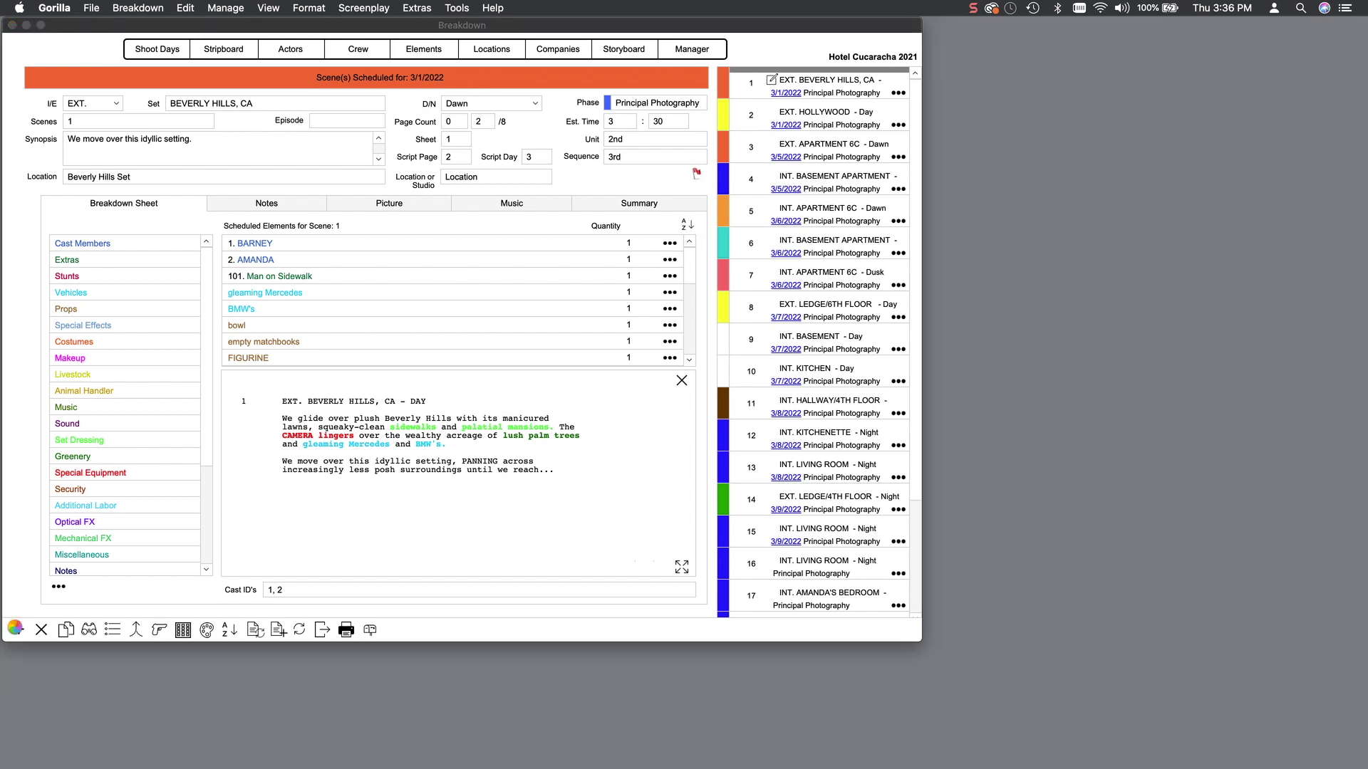
Step: Add a new breakdown sheet set to INT., set KITCHENETTE, time of day Night
{"action": "left_click", "coordinate": [17, 629]}
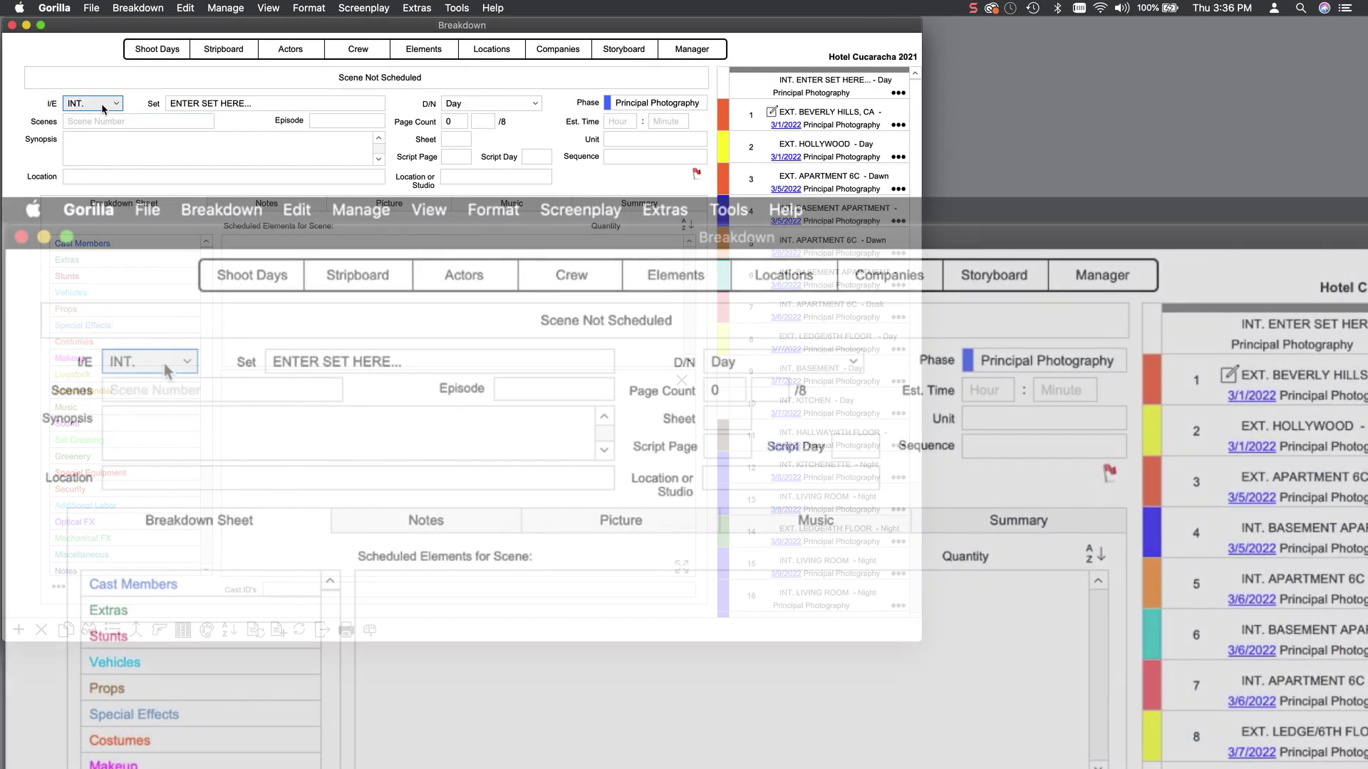
{"action": "left_click", "coordinate": [104, 108]}
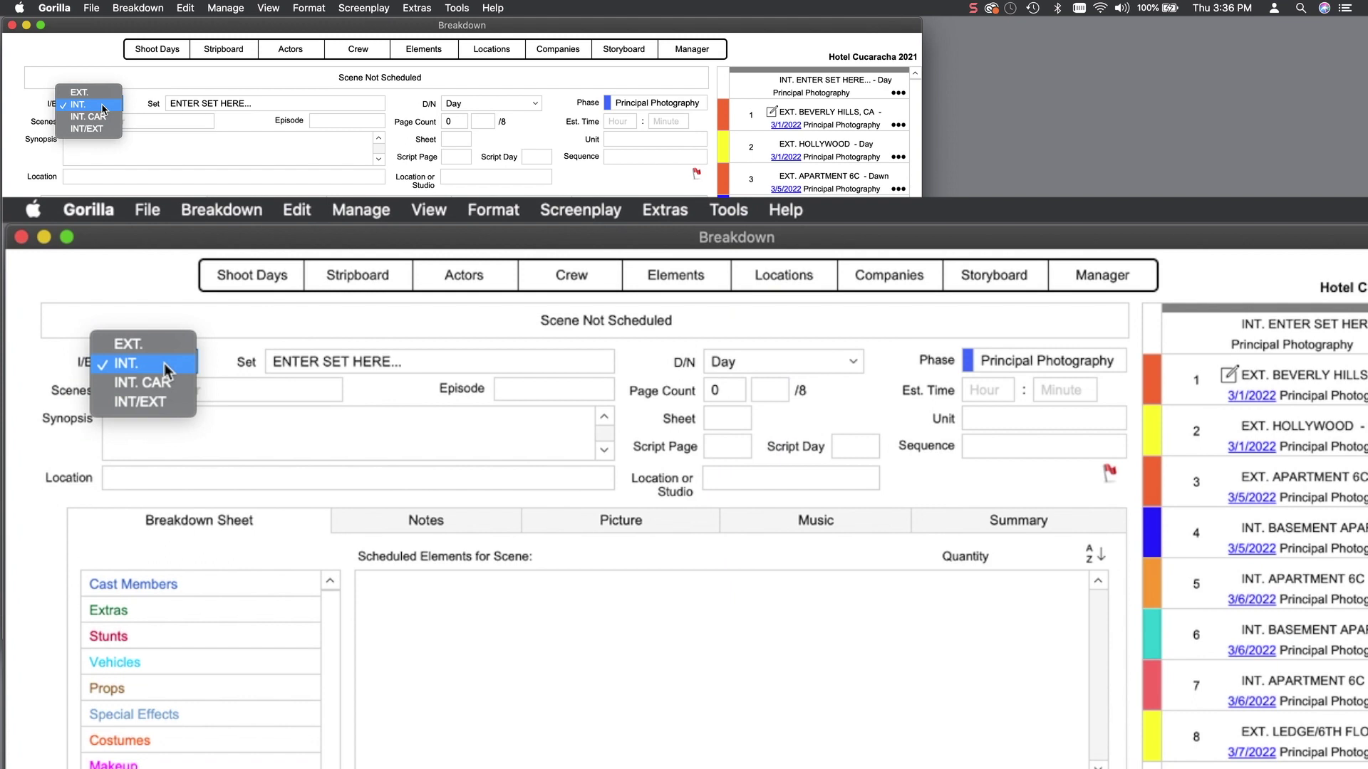
{"action": "left_click", "coordinate": [103, 109]}
{"action": "left_click", "coordinate": [201, 100]}
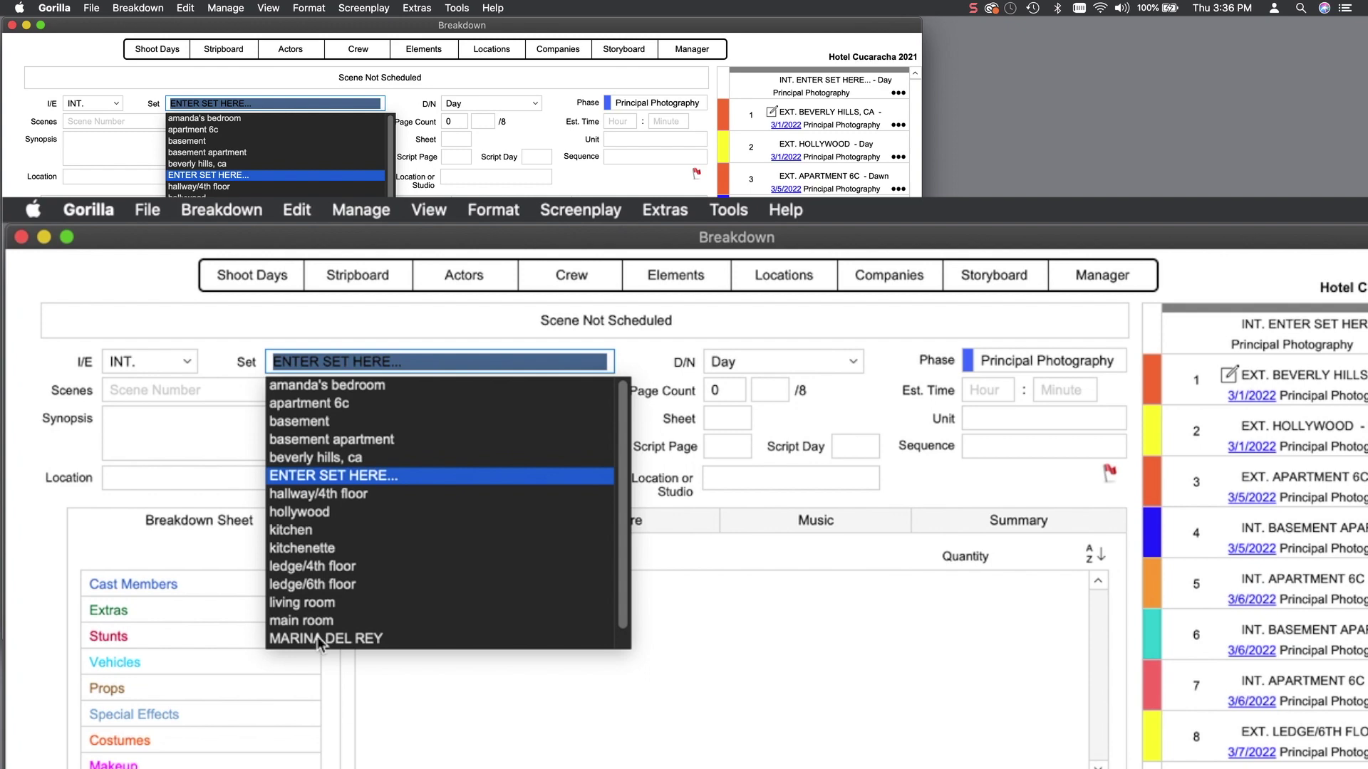
{"action": "left_click", "coordinate": [317, 548]}
{"action": "key", "text": "Tab"}
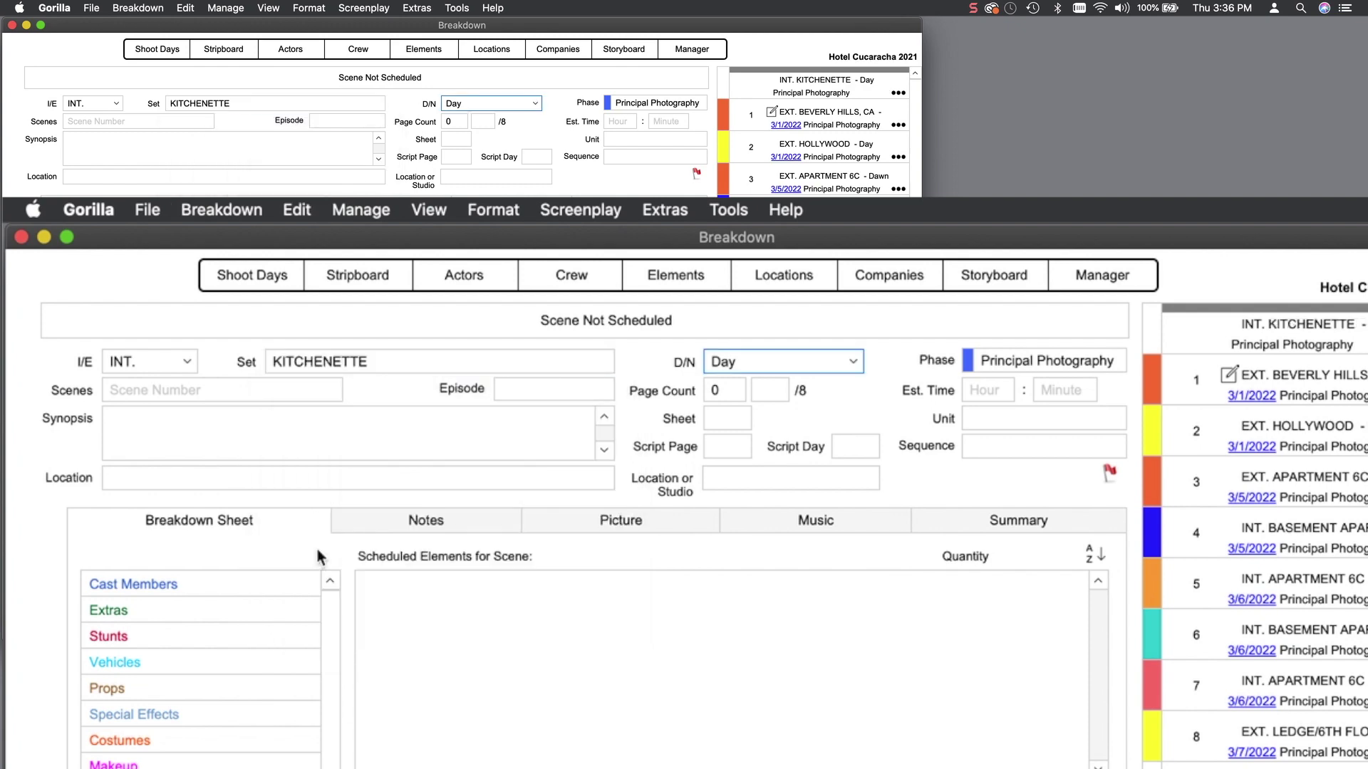
{"action": "left_click", "coordinate": [743, 361]}
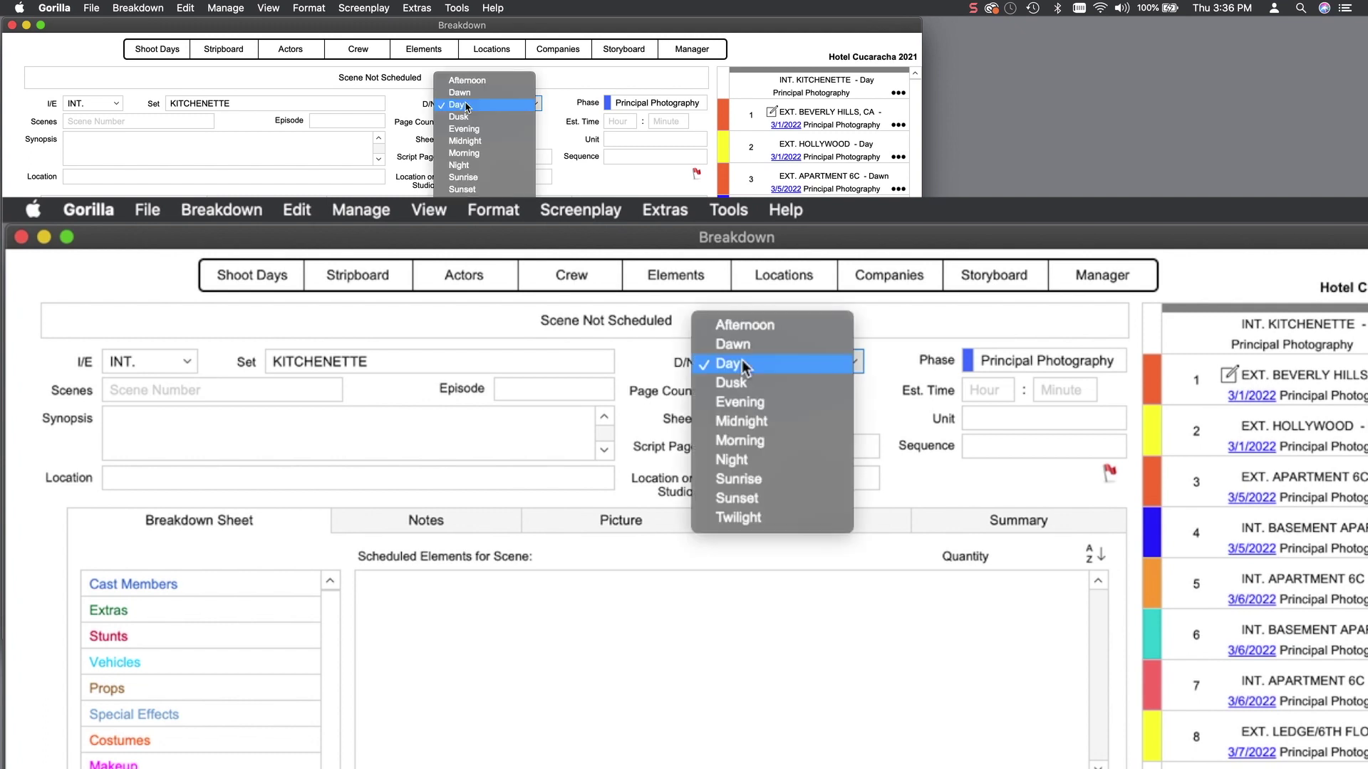
{"action": "left_click", "coordinate": [762, 460]}
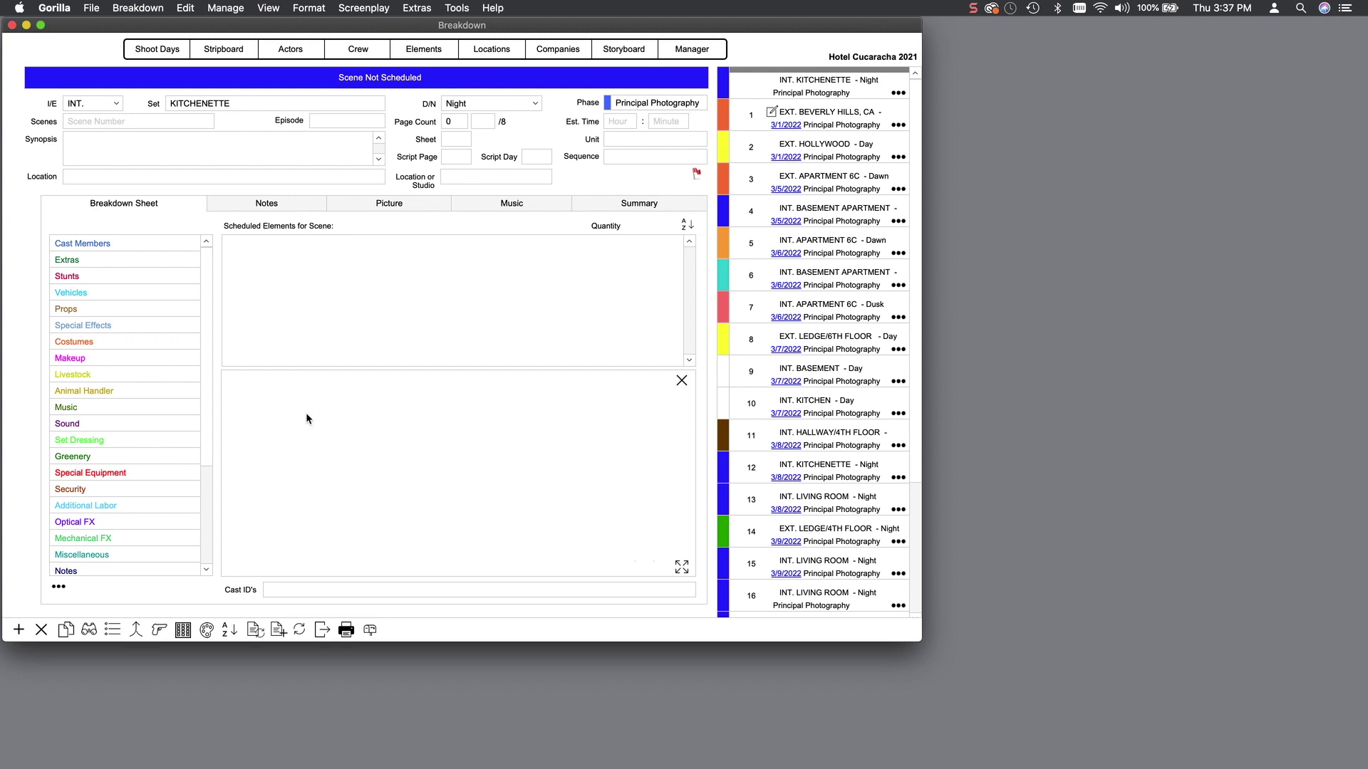
{"action": "left_click", "coordinate": [208, 630]}
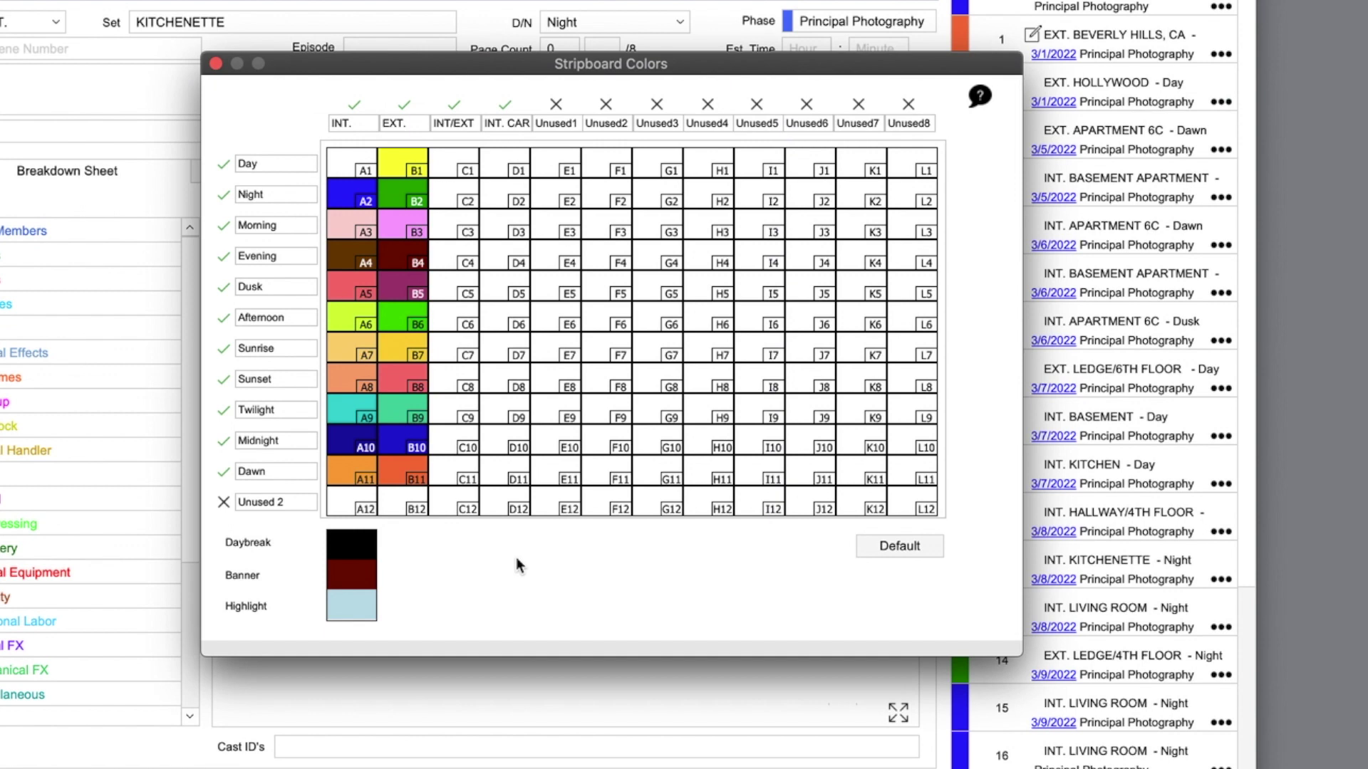
{"action": "left_click", "coordinate": [365, 204]}
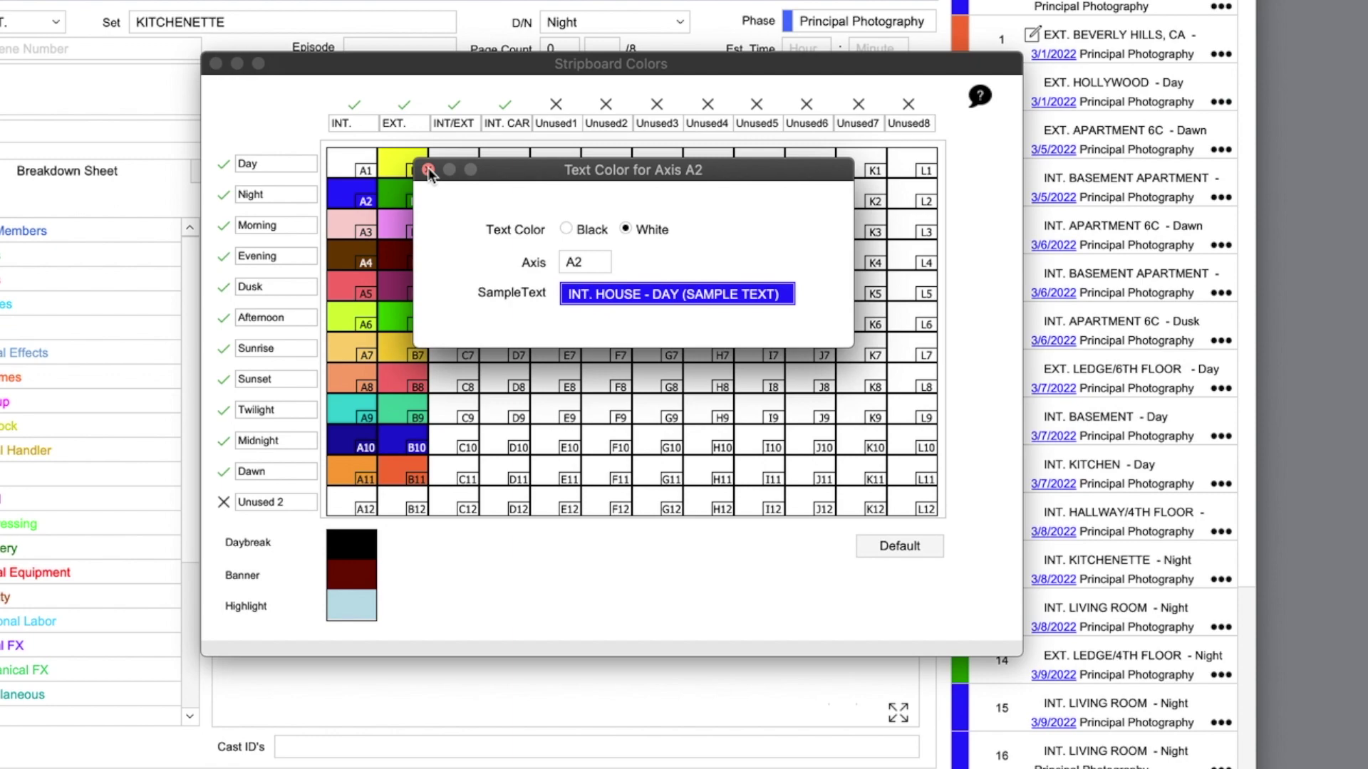
{"action": "left_click", "coordinate": [428, 171]}
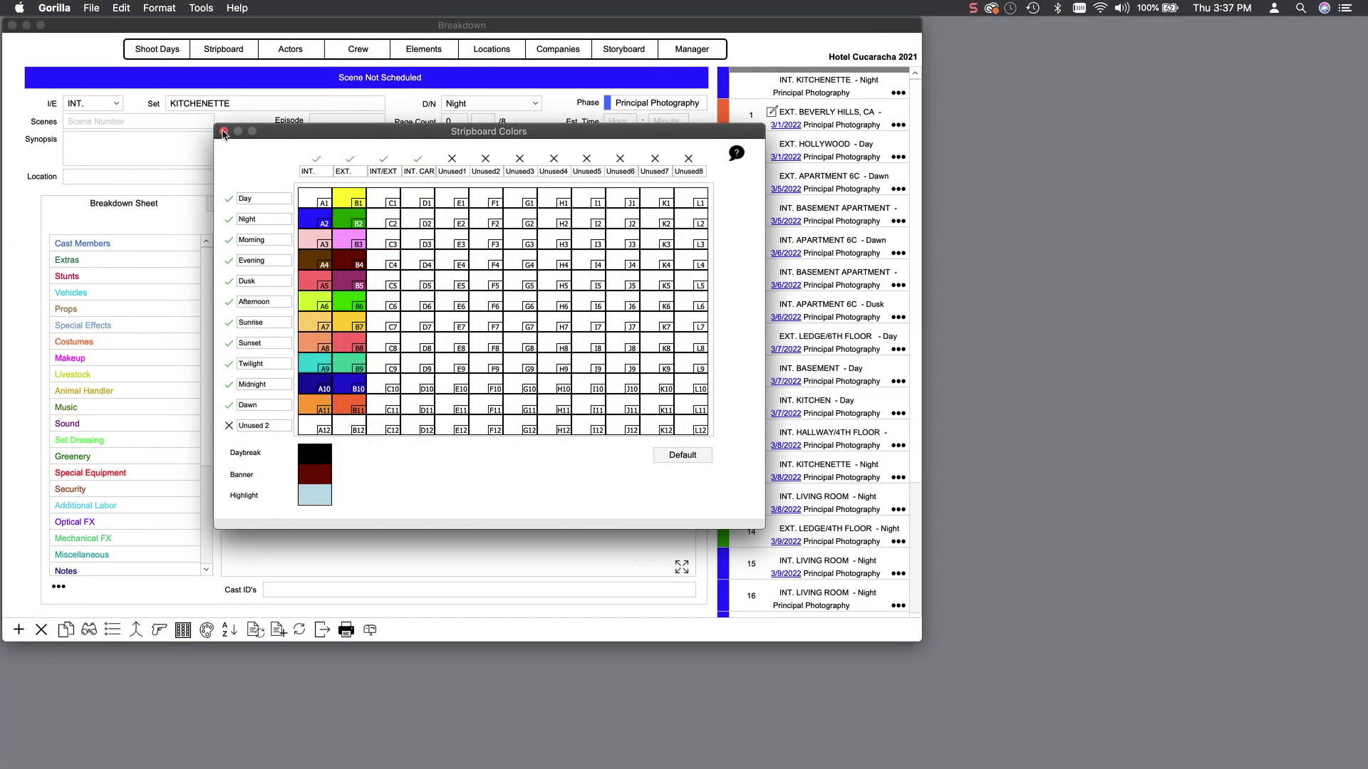
{"action": "left_click", "coordinate": [223, 131]}
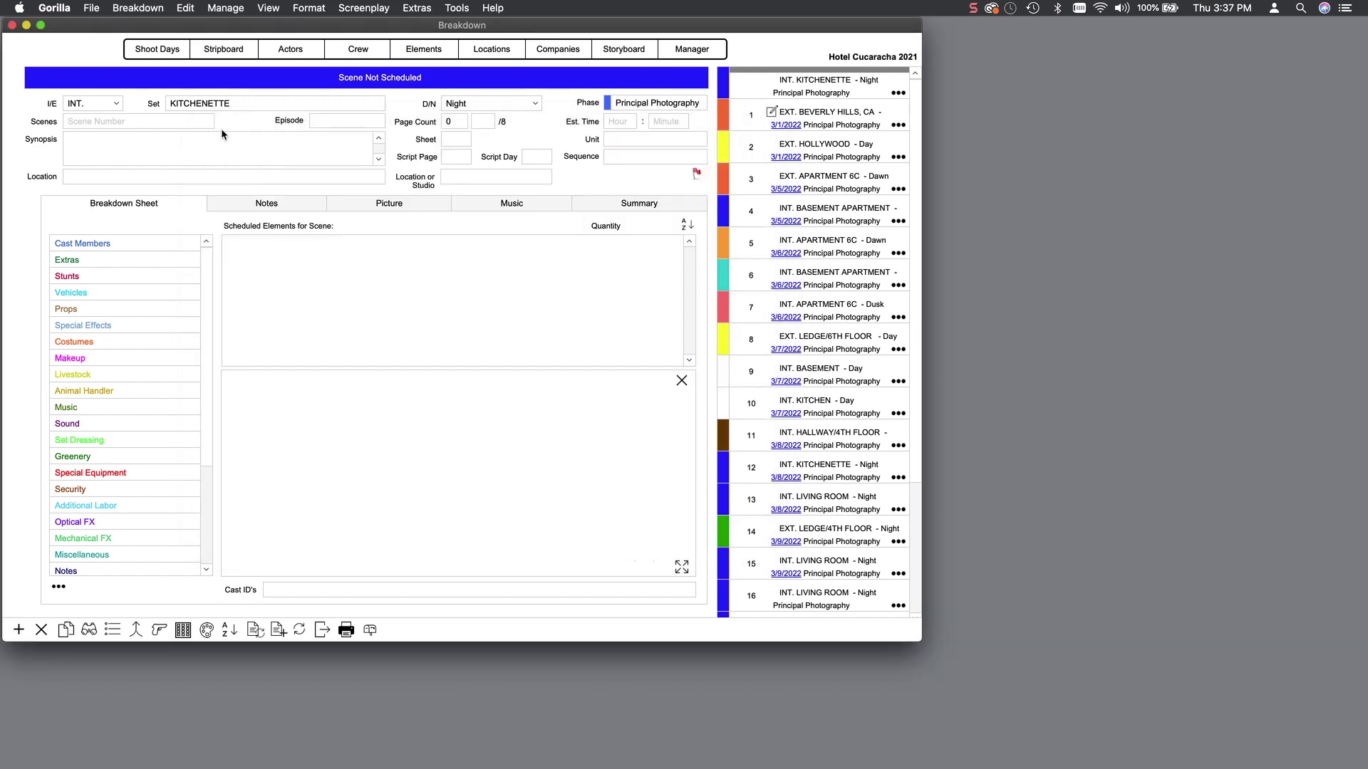
Step: Set the kitchenette sheet's page count to 1 2/8
{"action": "left_click", "coordinate": [457, 122]}
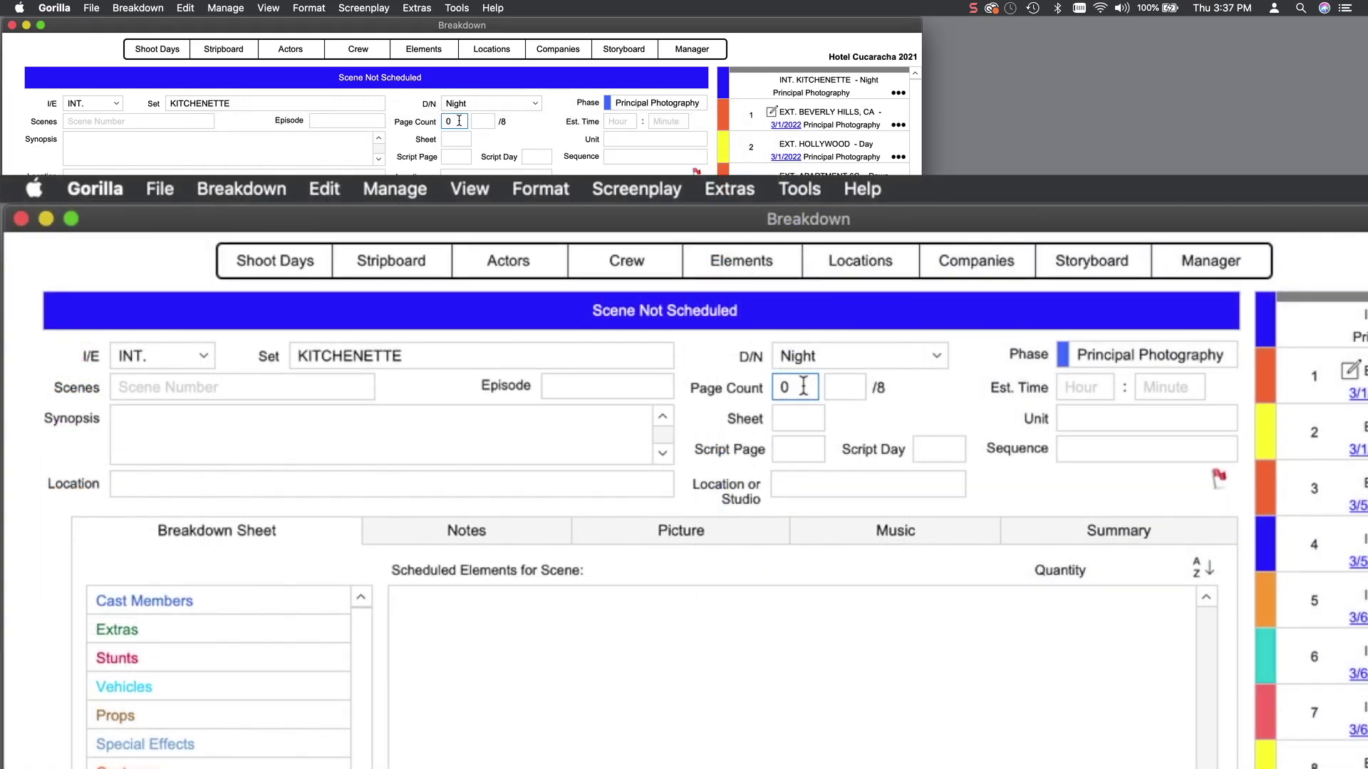
{"action": "double_click", "coordinate": [457, 122]}
{"action": "type", "text": "1"}
{"action": "left_click", "coordinate": [845, 388]}
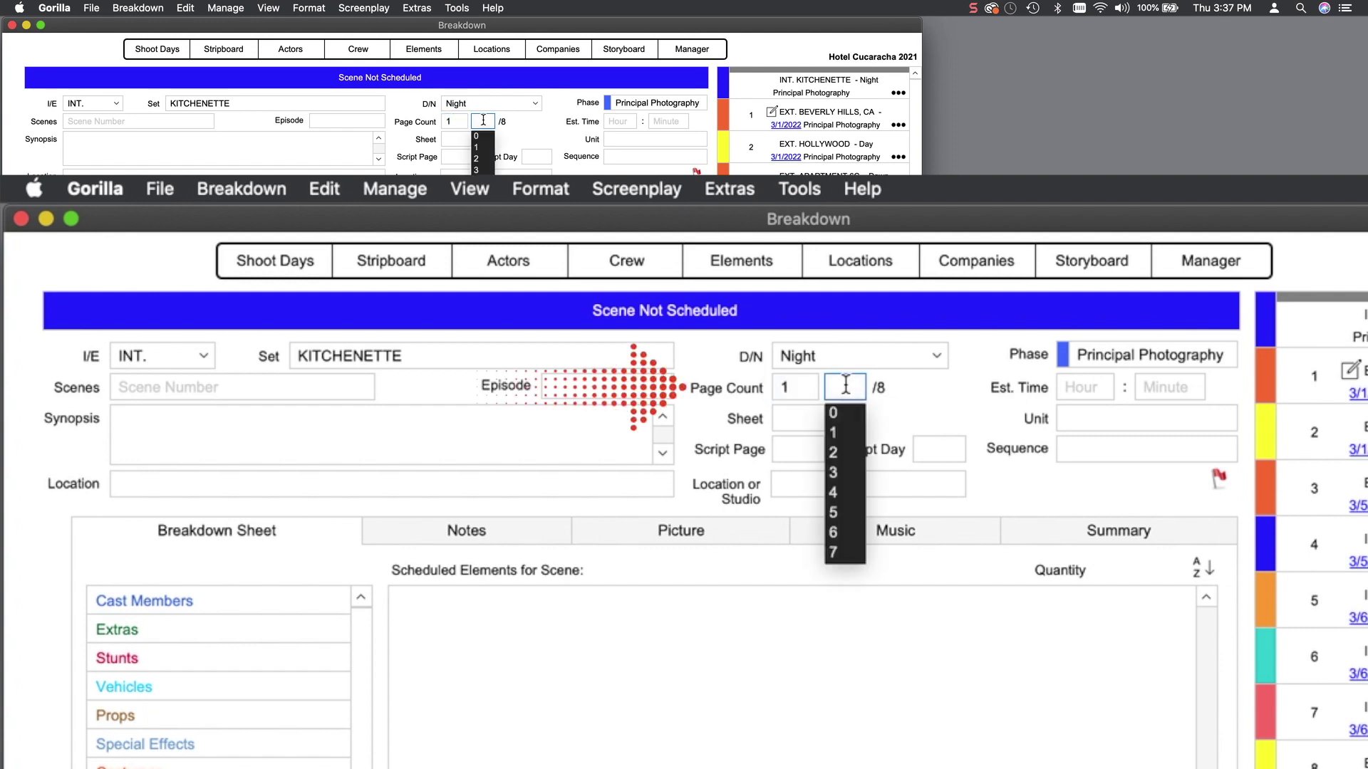
{"action": "left_click", "coordinate": [850, 453]}
{"action": "key", "text": "Tab"}
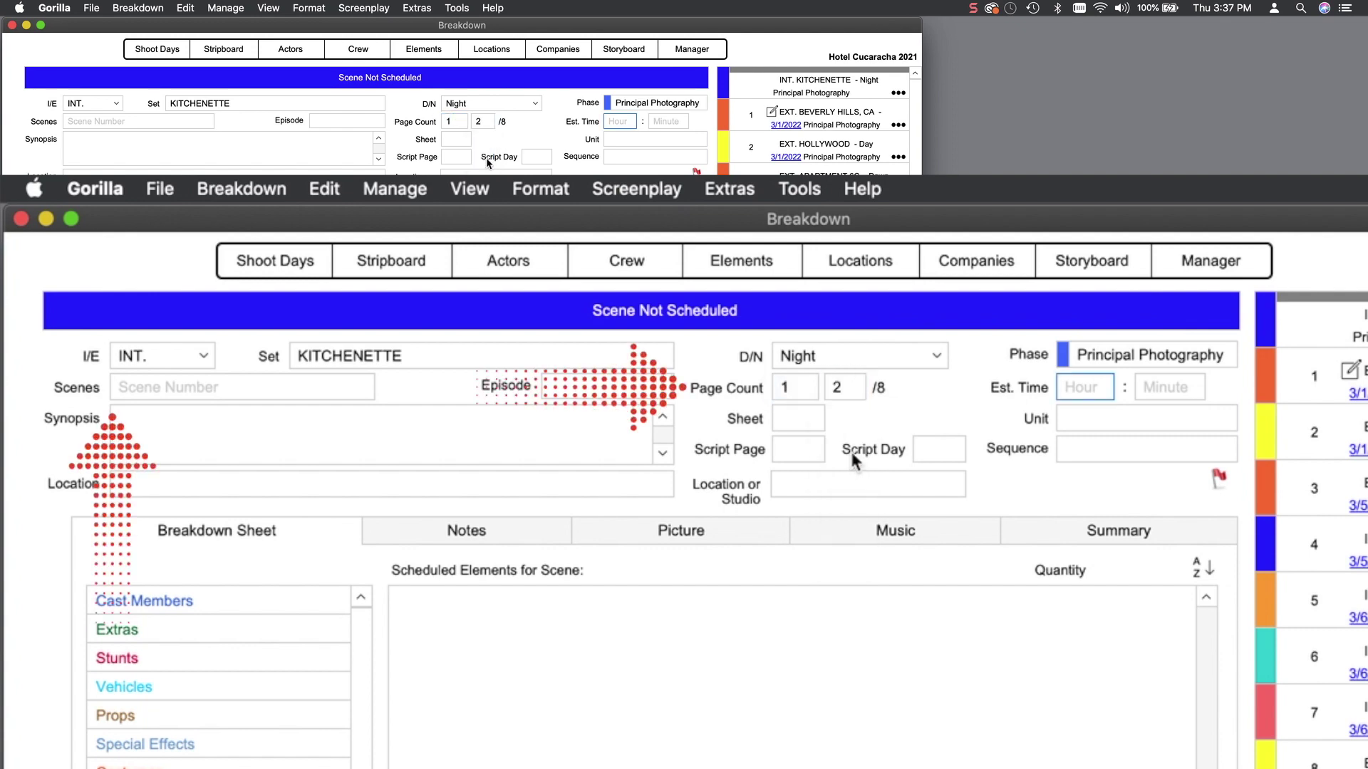
Step: Give the sheet scene number 25 and the synopsis 'Synopsis here...'
{"action": "left_click", "coordinate": [193, 386]}
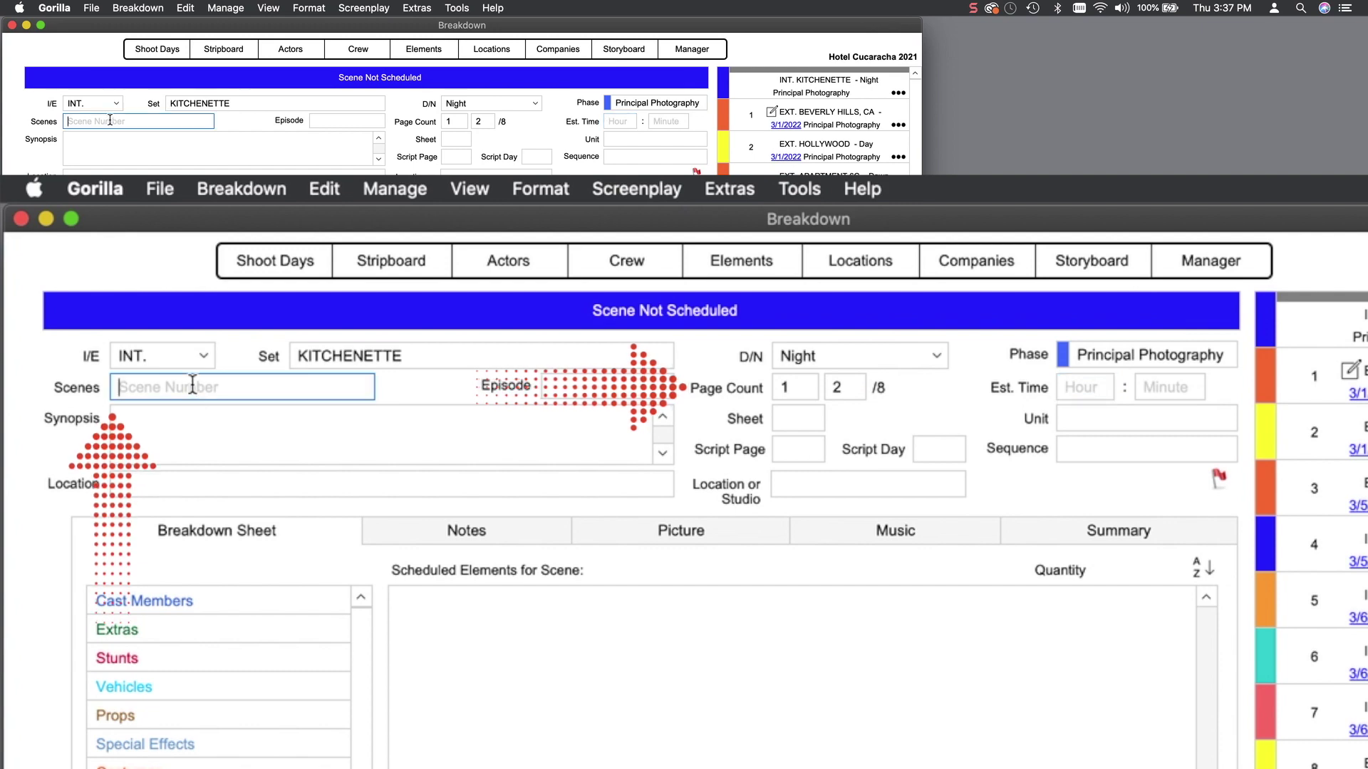
{"action": "type", "text": "25"}
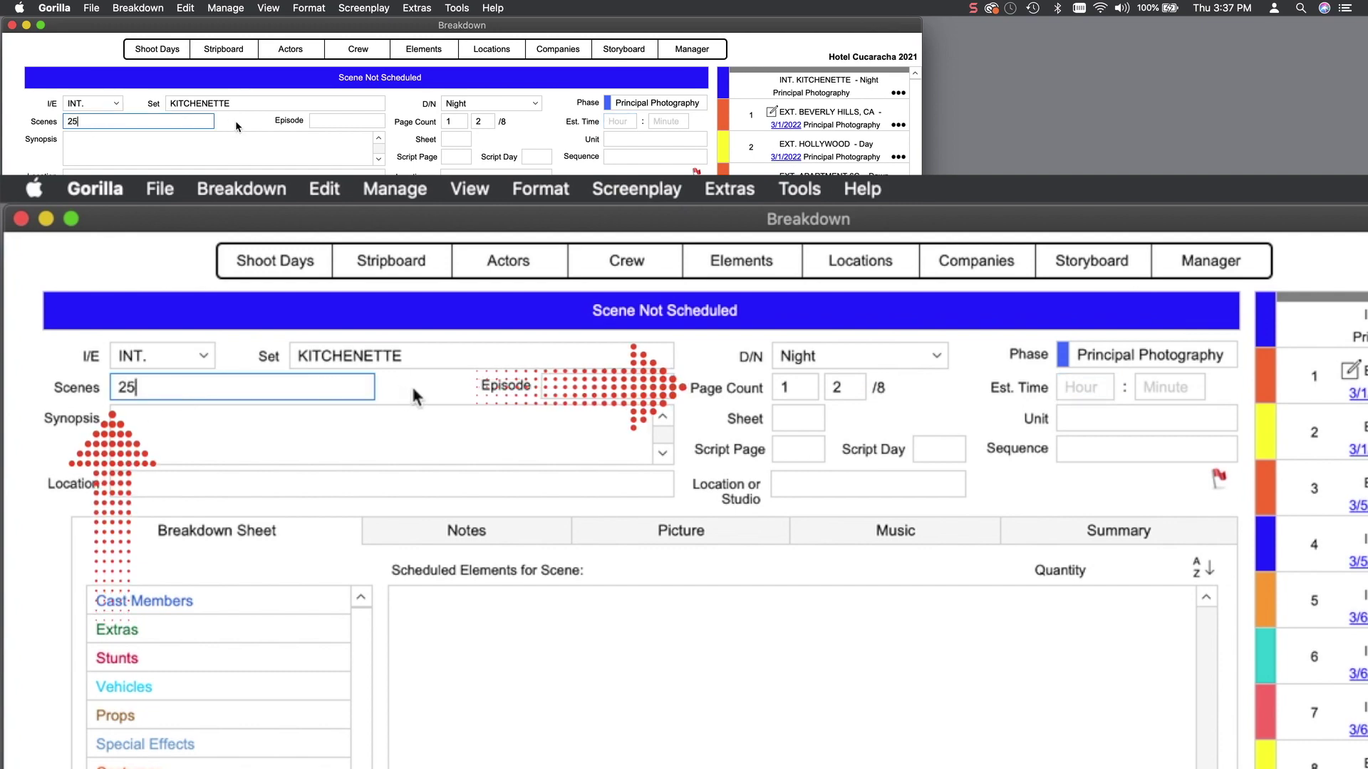
{"action": "key", "text": "Return"}
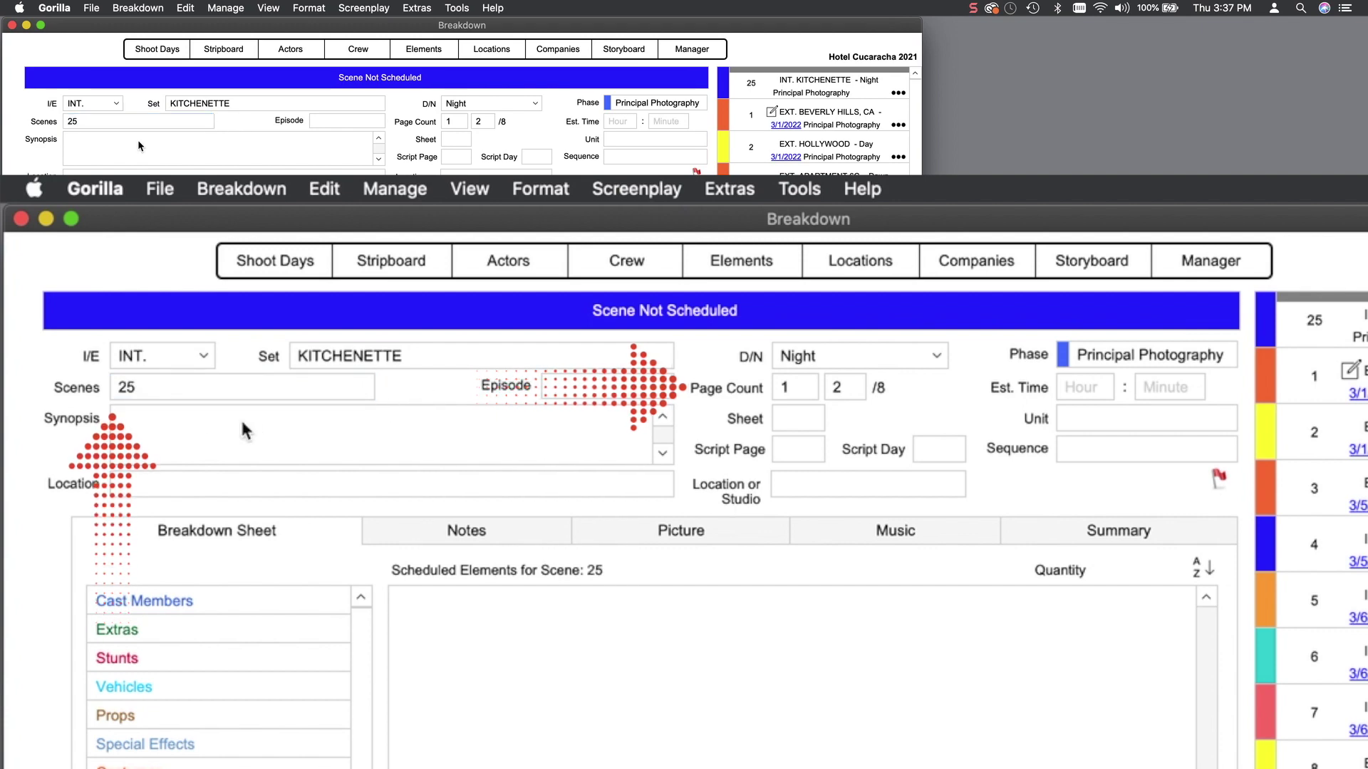
{"action": "left_click", "coordinate": [111, 142]}
{"action": "type", "text": "Synopsis"}
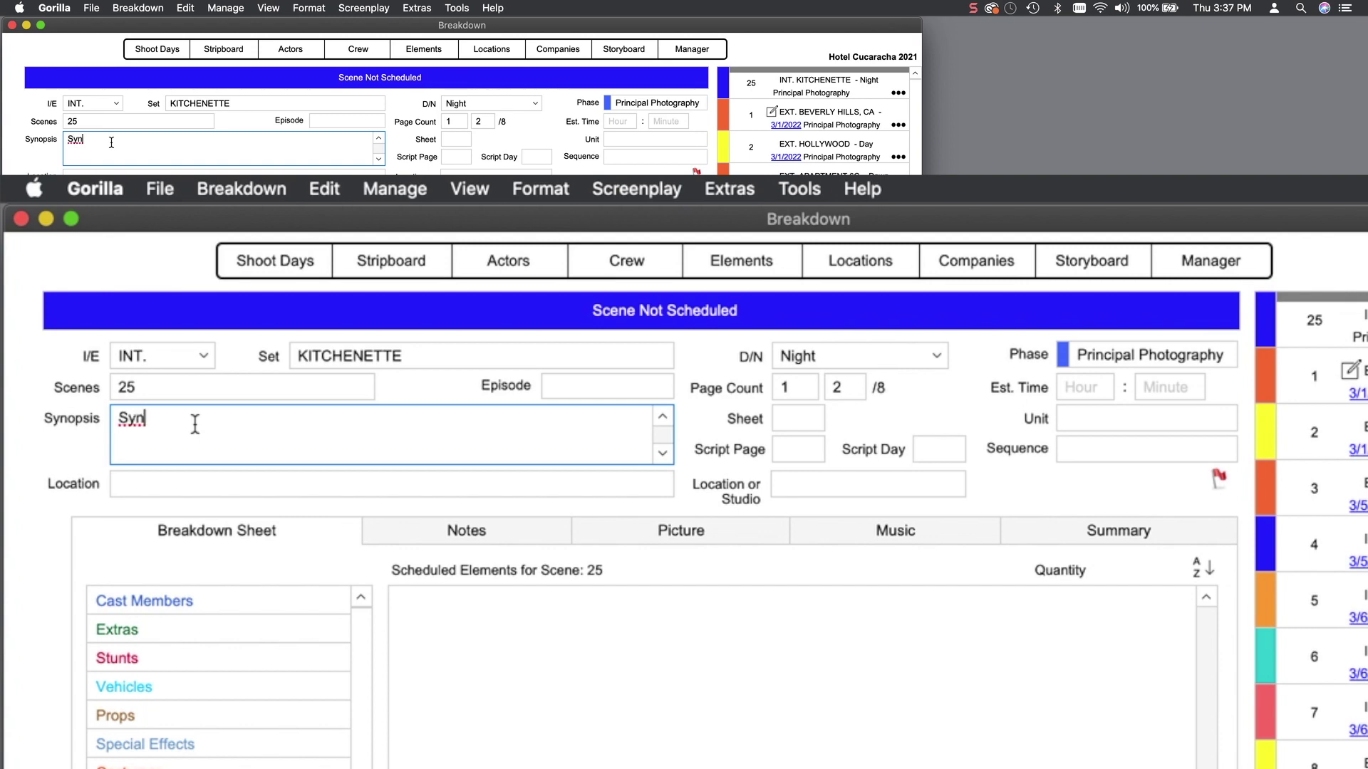
{"action": "type", "text": " here..."}
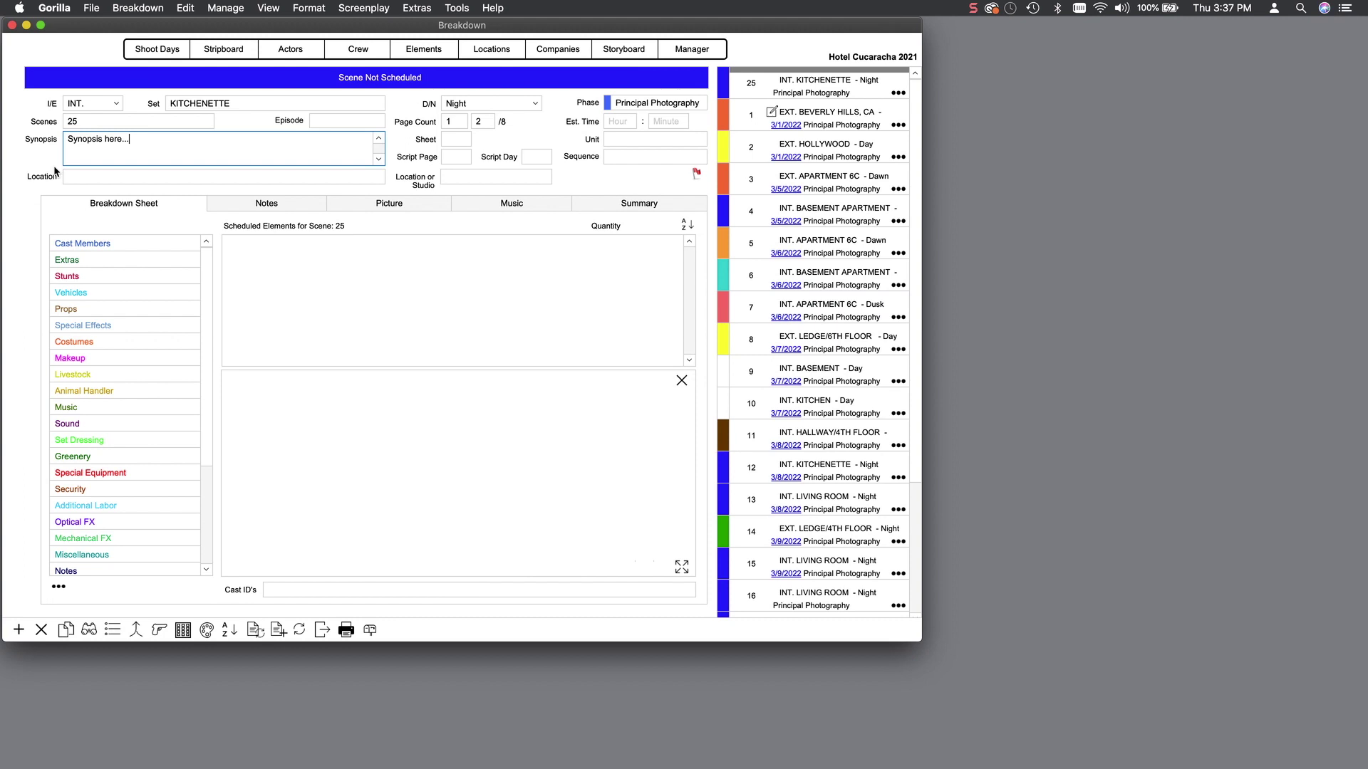
Step: Add cast members AMANDA and EVE to scene 25's breakdown
{"action": "left_click", "coordinate": [24, 166]}
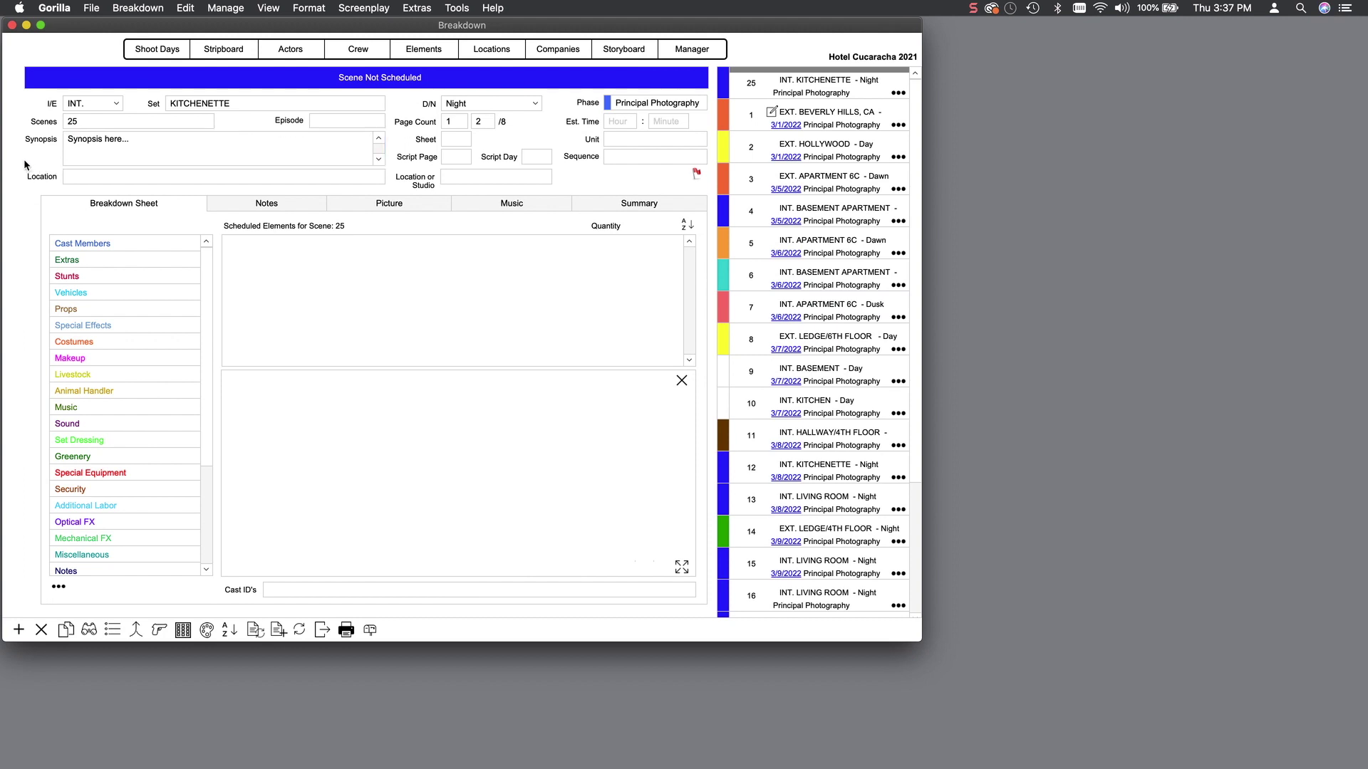
{"action": "double_click", "coordinate": [82, 243]}
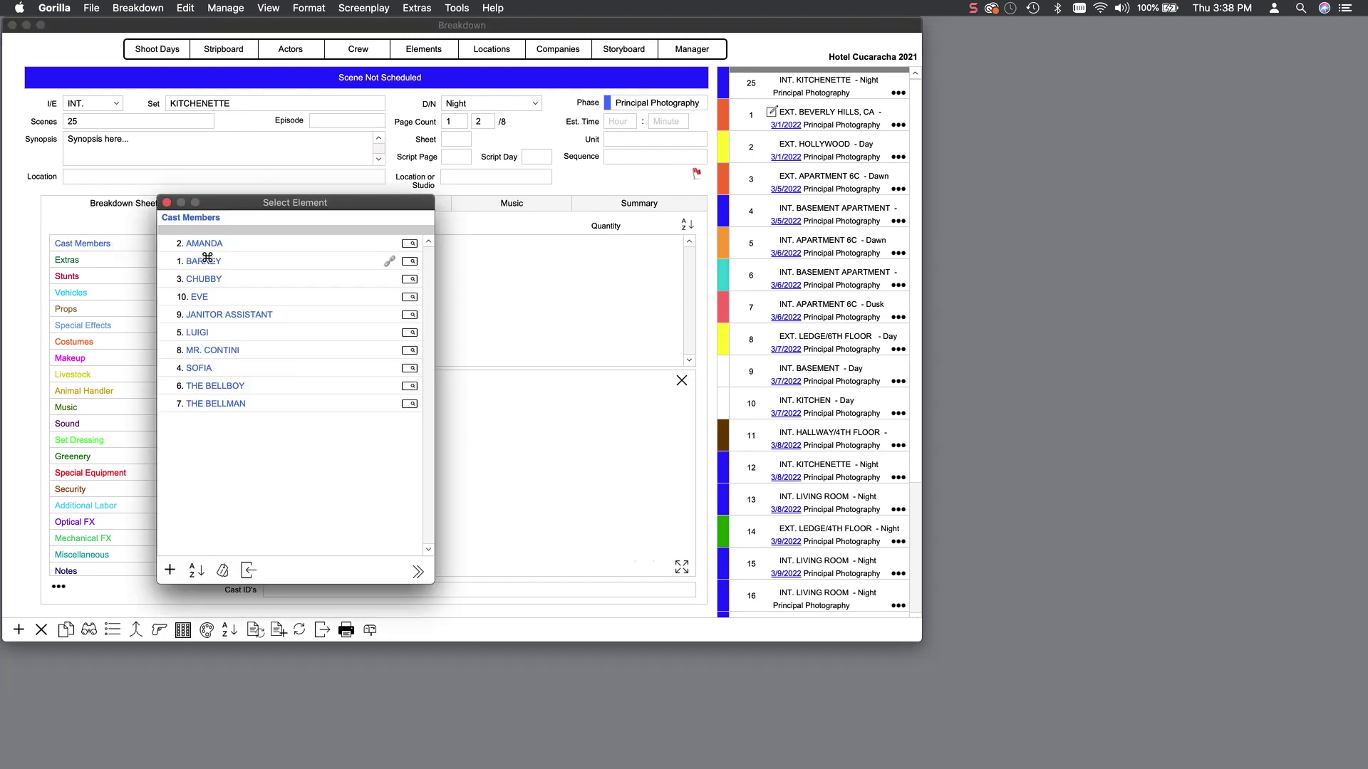
{"action": "left_click", "coordinate": [219, 243]}
{"action": "left_click", "coordinate": [211, 293]}
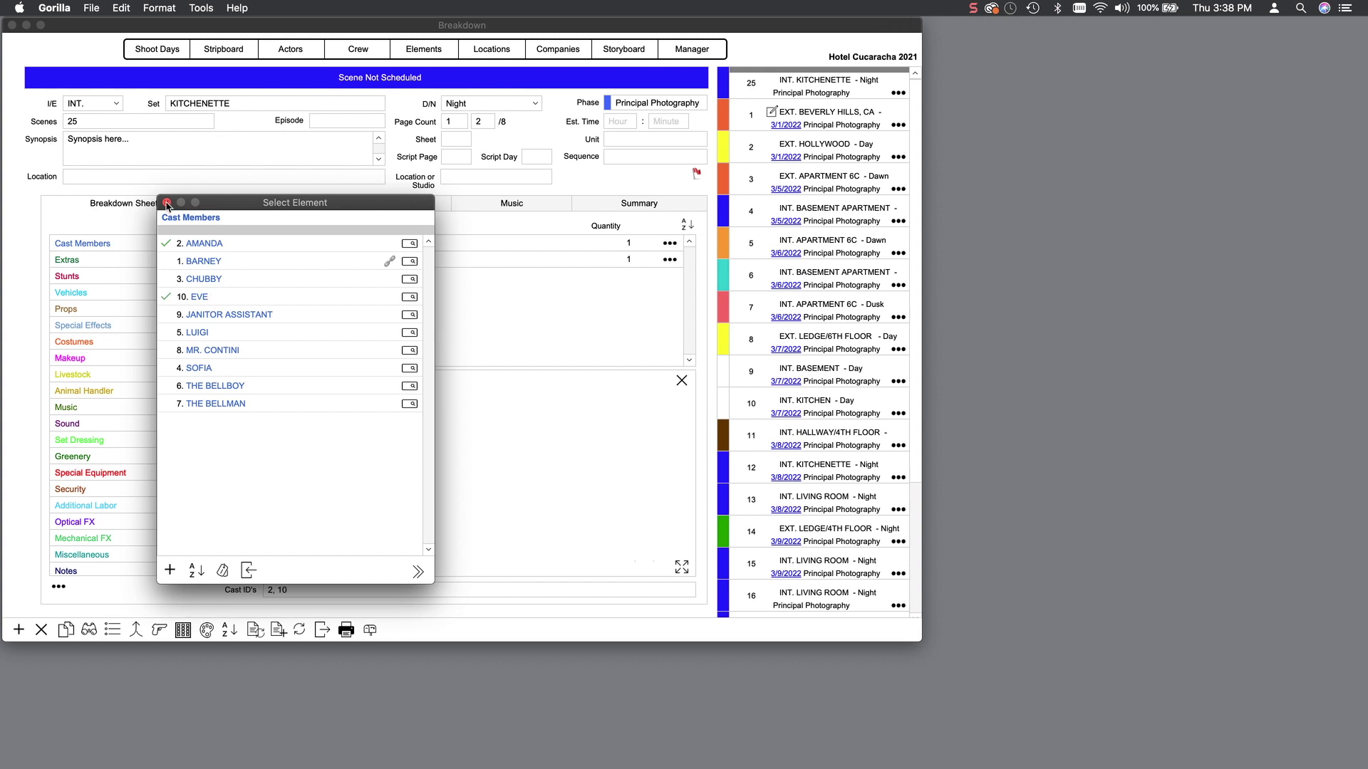
{"action": "left_click", "coordinate": [166, 204]}
Step: Add the costumes hat and Overalls to scene 25's breakdown
{"action": "double_click", "coordinate": [100, 339]}
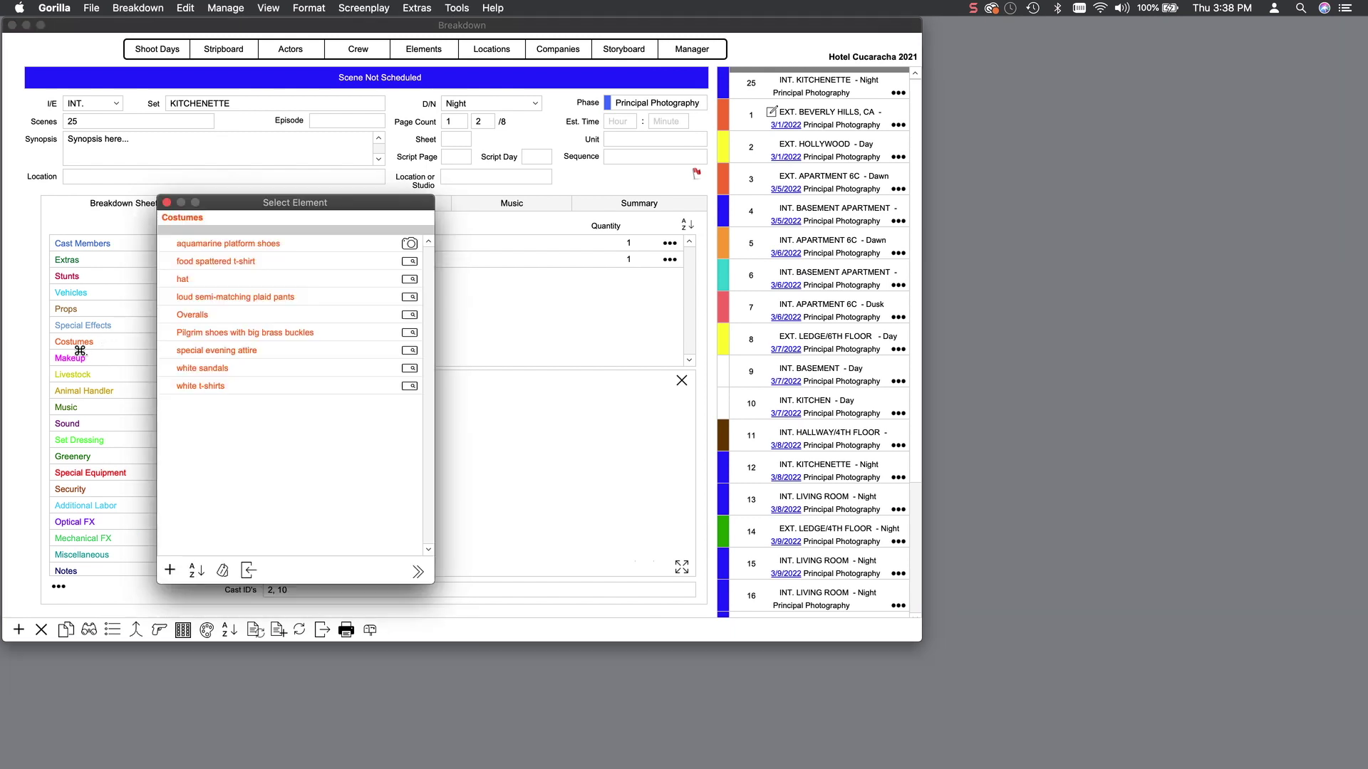
{"action": "left_click", "coordinate": [184, 316]}
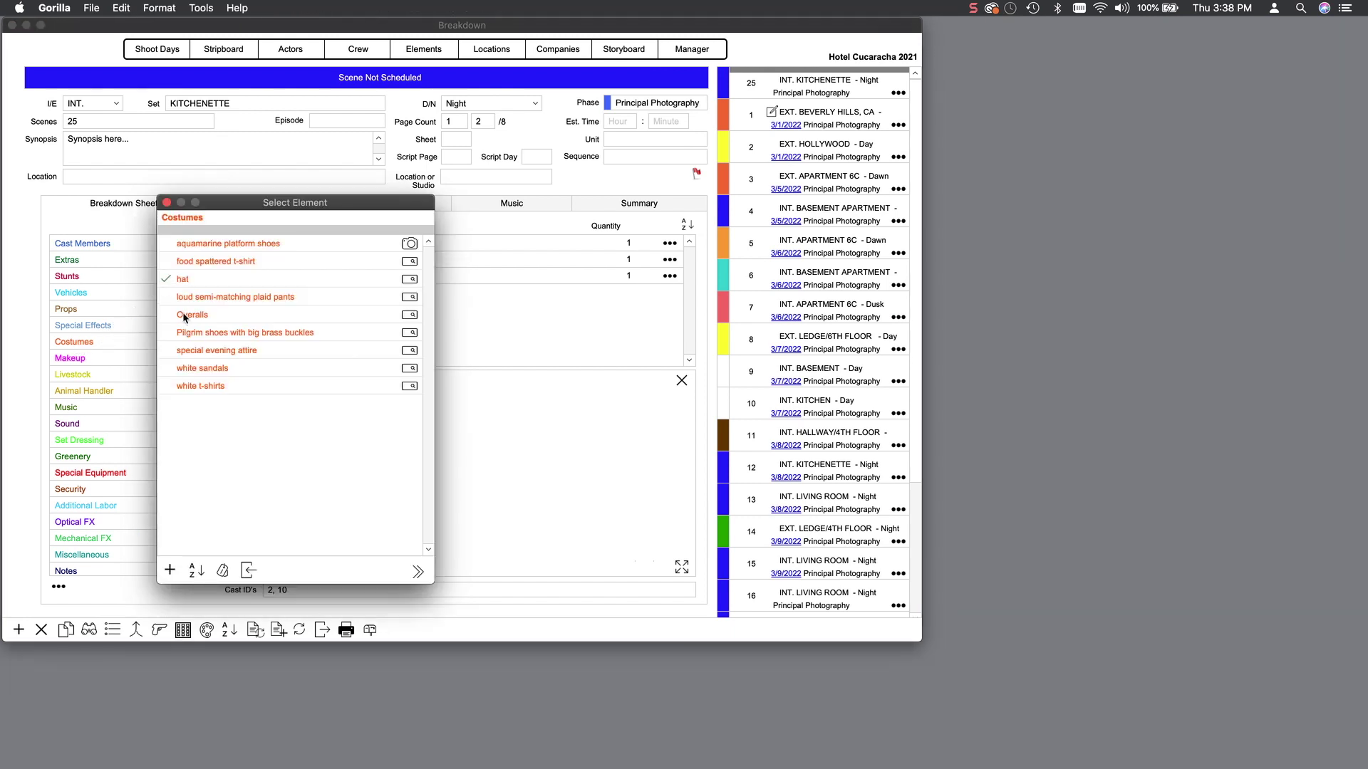
{"action": "left_click", "coordinate": [183, 279]}
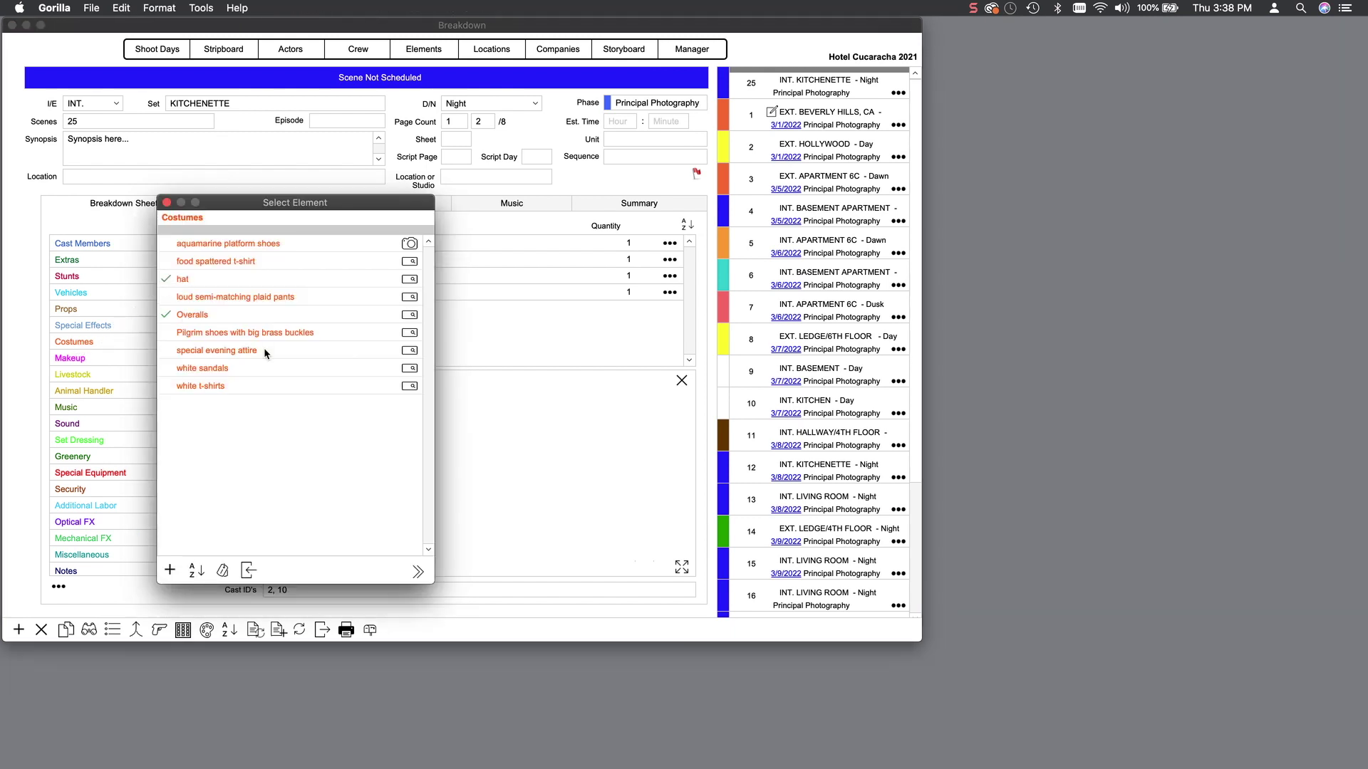
{"action": "left_click", "coordinate": [166, 203]}
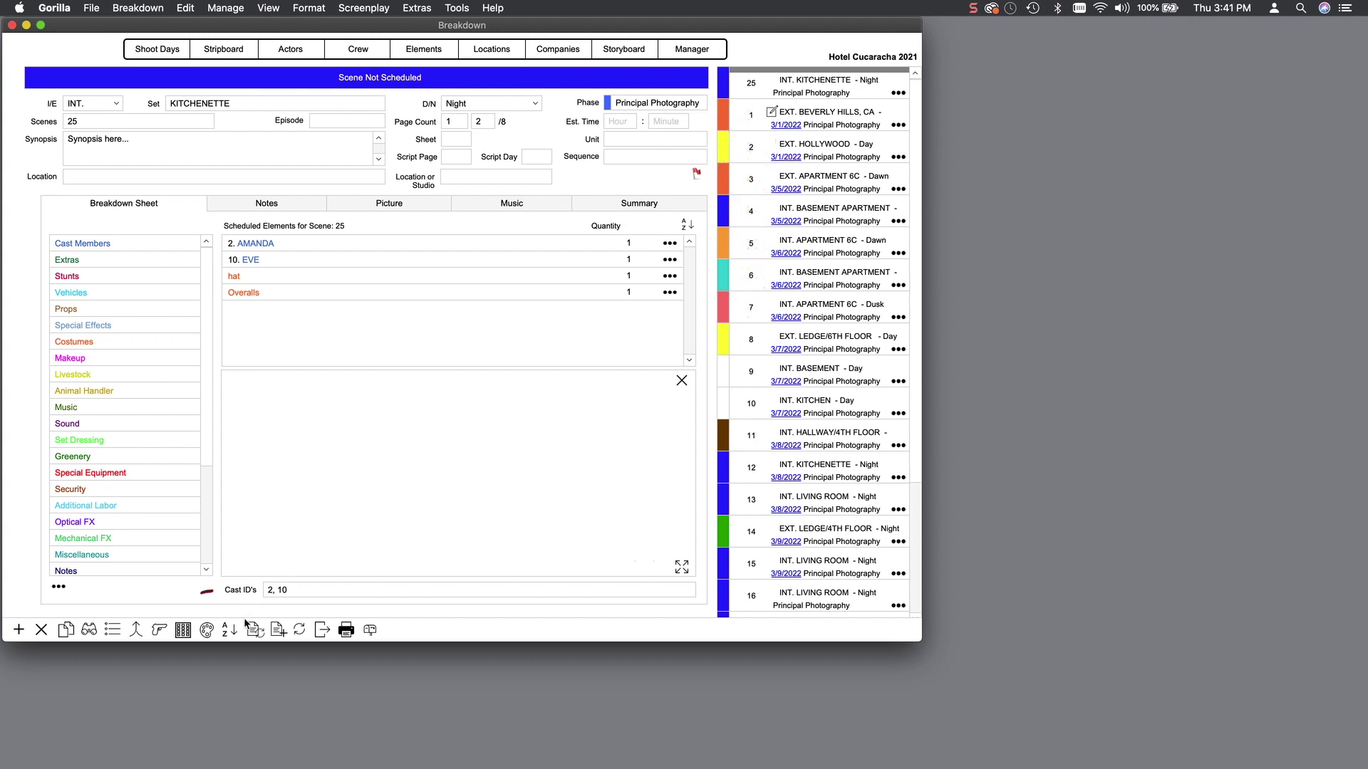
Step: Sort the scene navigator by Scene # so scene 1 is at the top
{"action": "left_click", "coordinate": [229, 629]}
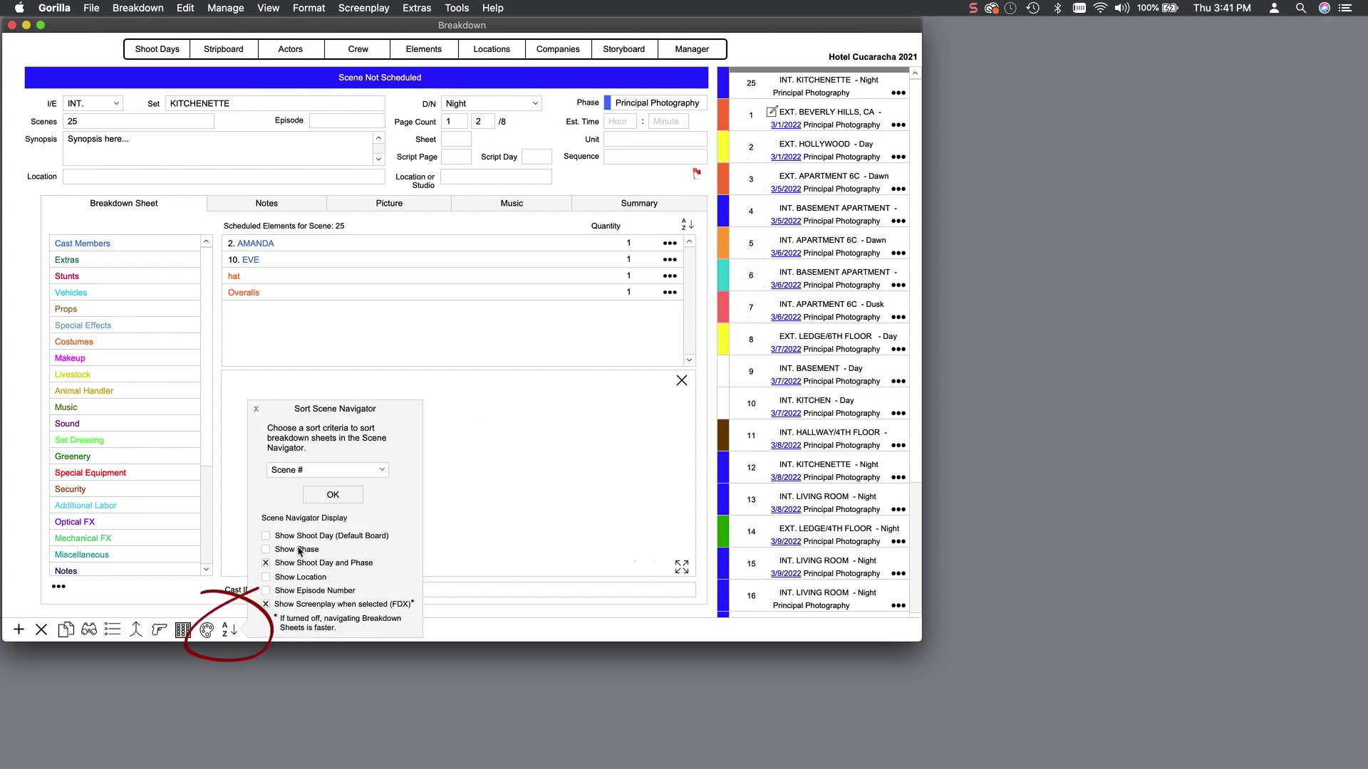
{"action": "left_click", "coordinate": [333, 495]}
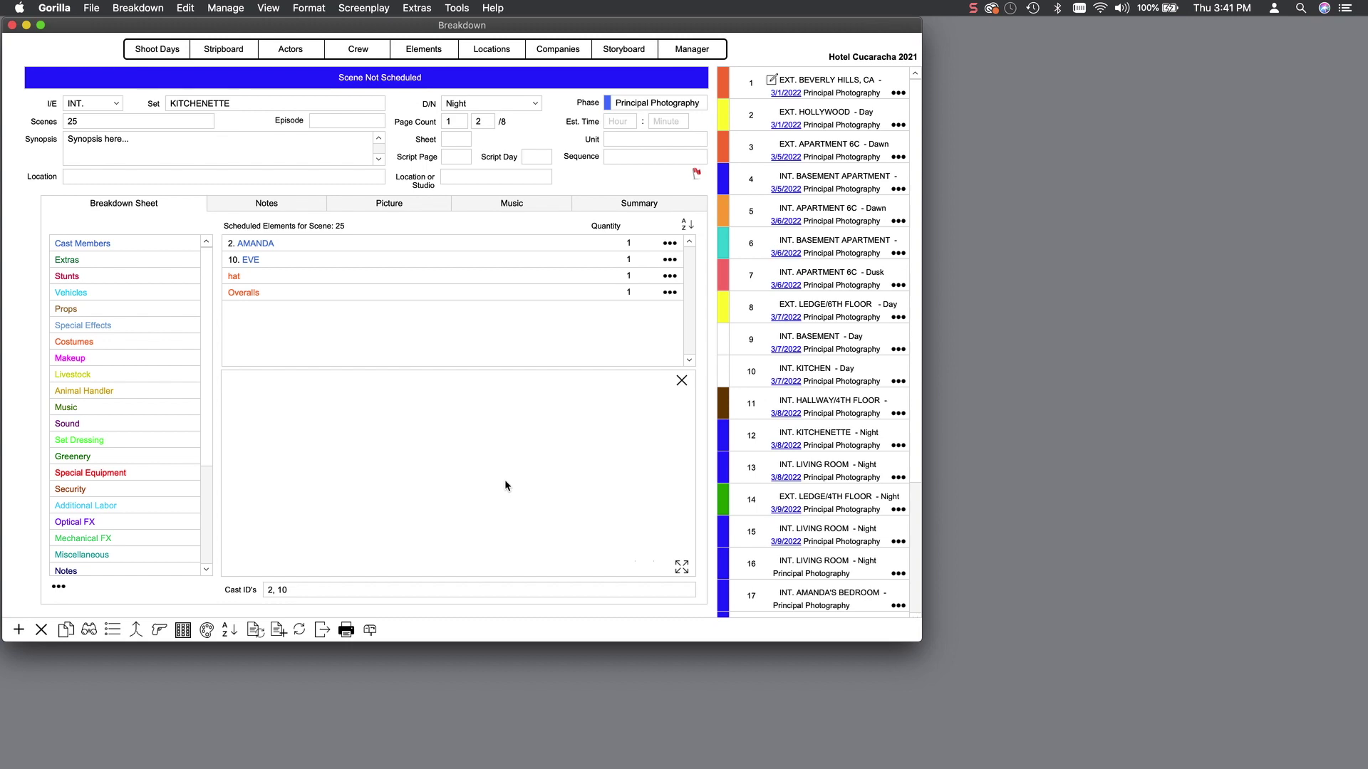
Step: Open the breakdown sheets table and sort it by I/E, set, D/N, then Scene Only
{"action": "left_click", "coordinate": [111, 630]}
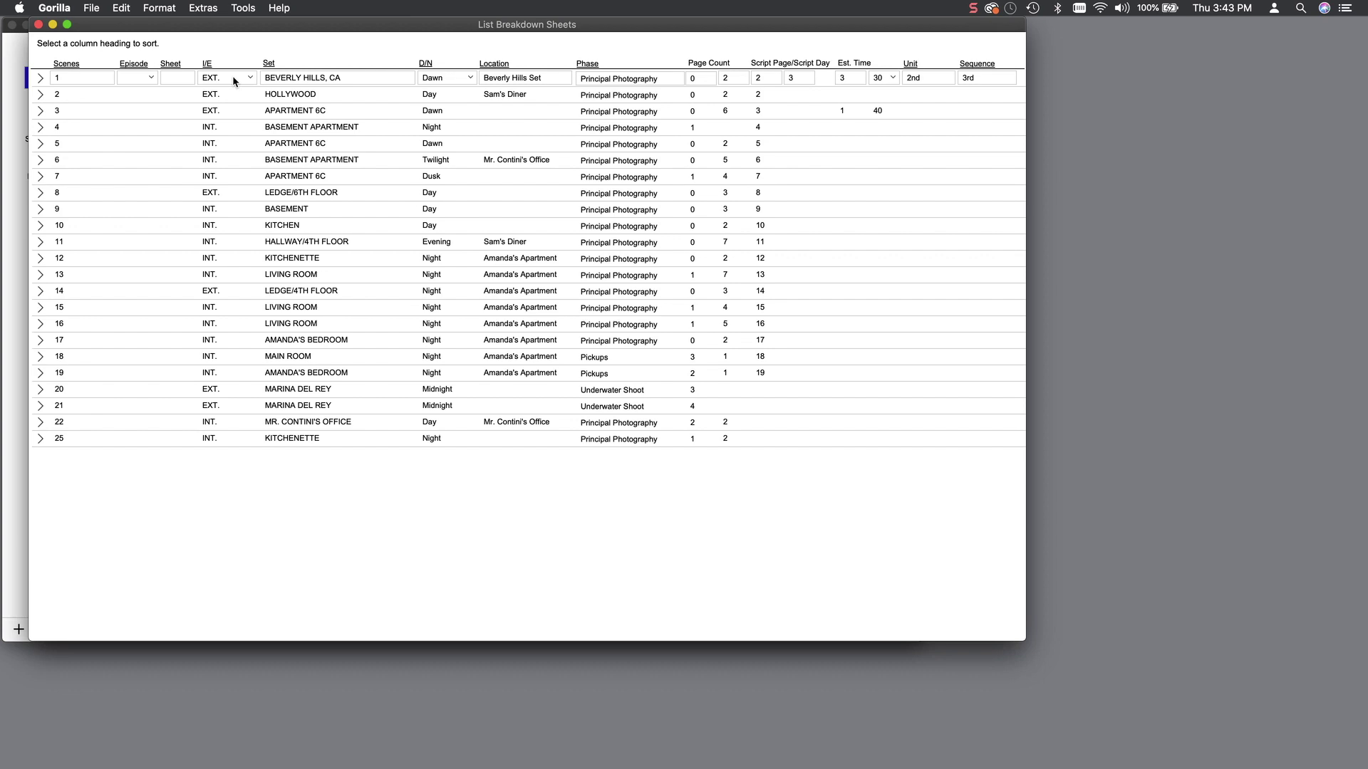
{"action": "left_click", "coordinate": [207, 64]}
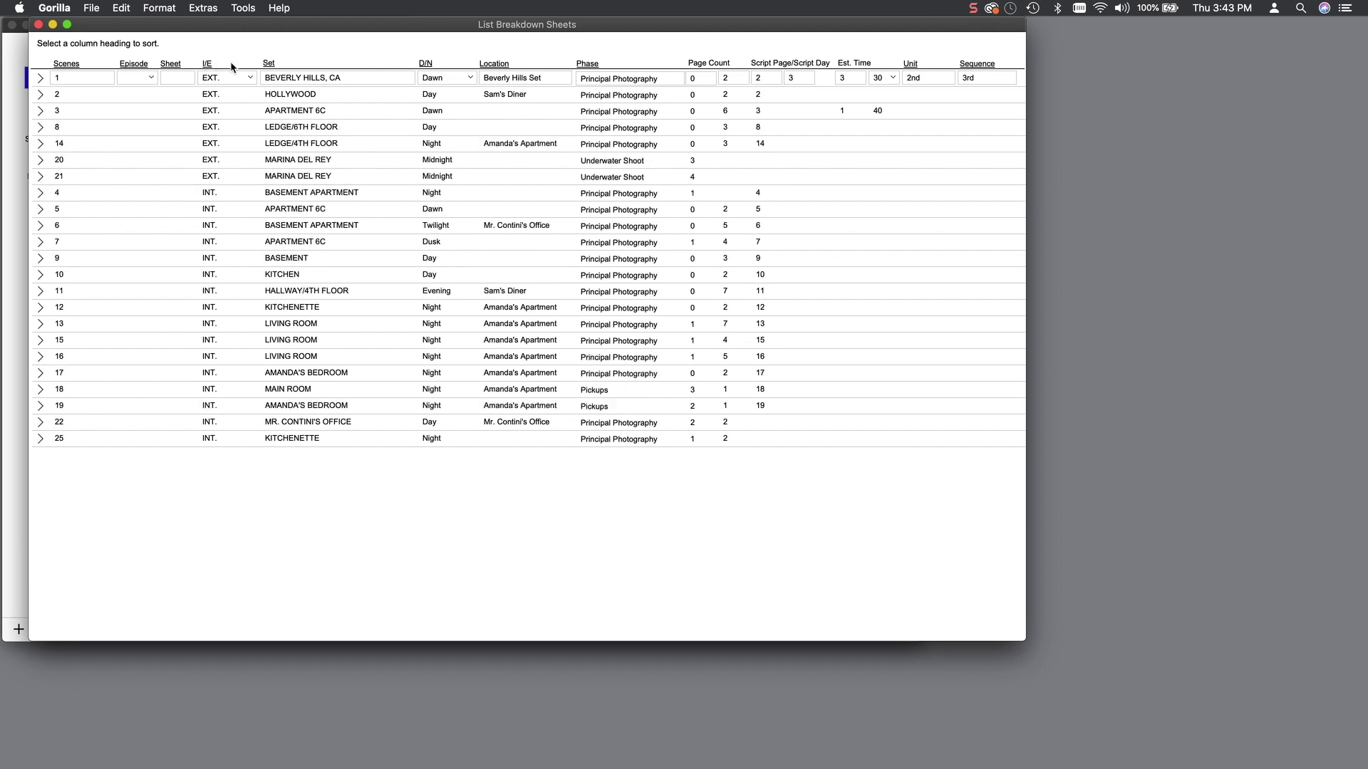
{"action": "left_click", "coordinate": [269, 66]}
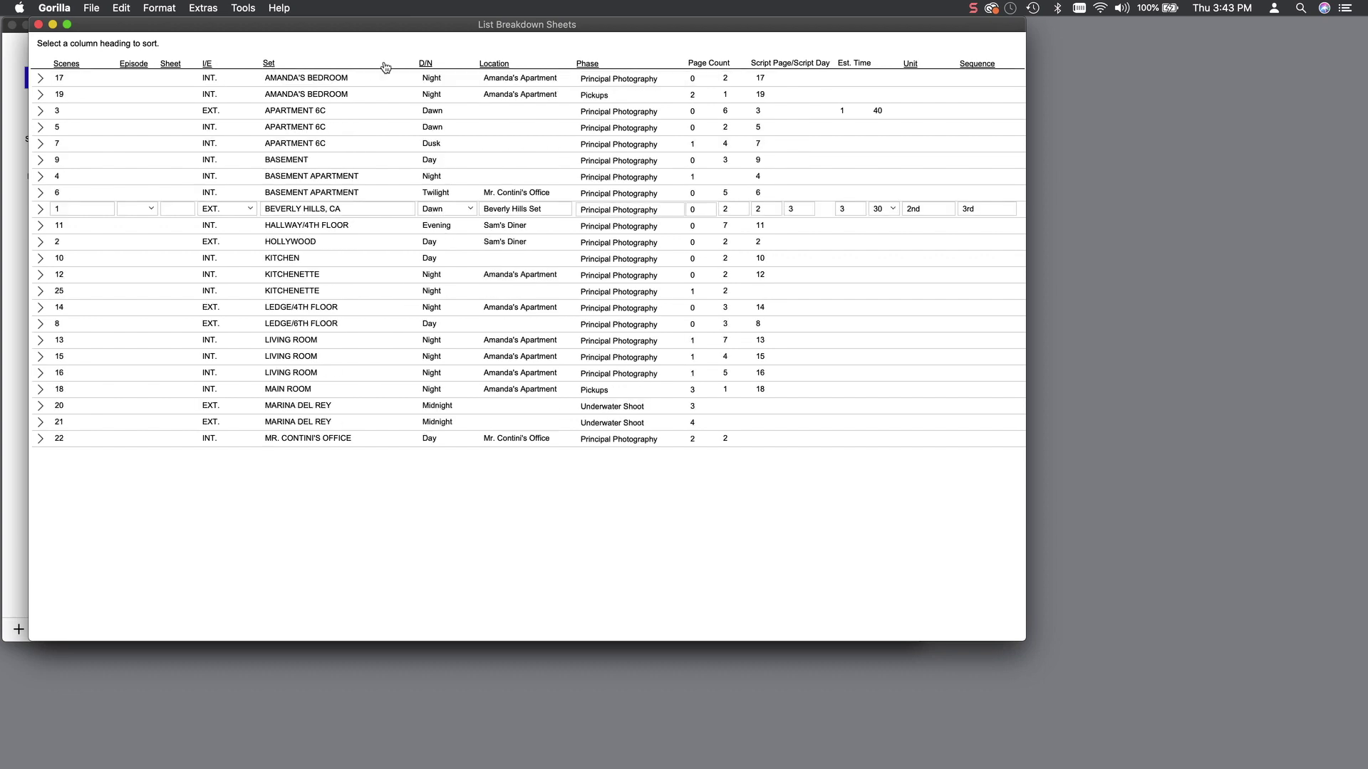
{"action": "left_click", "coordinate": [429, 64]}
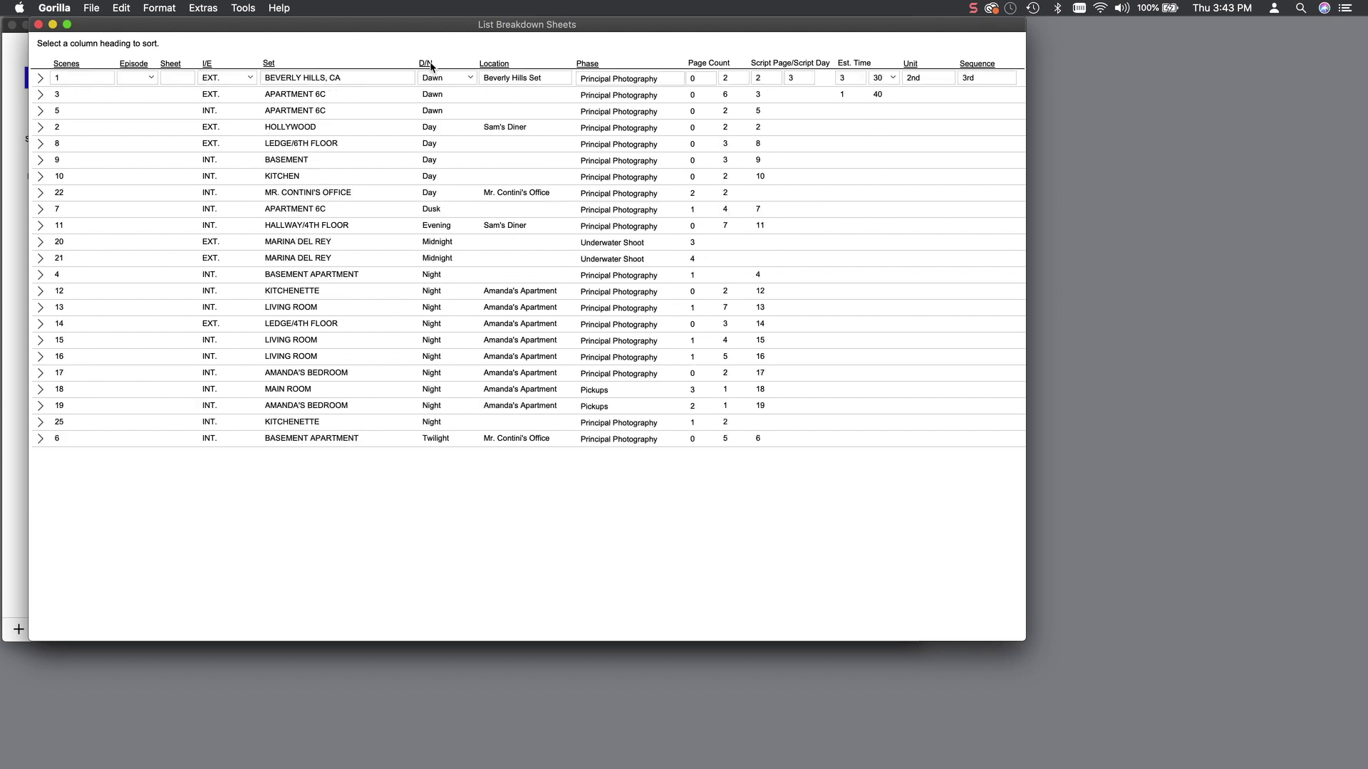
{"action": "left_click", "coordinate": [68, 64]}
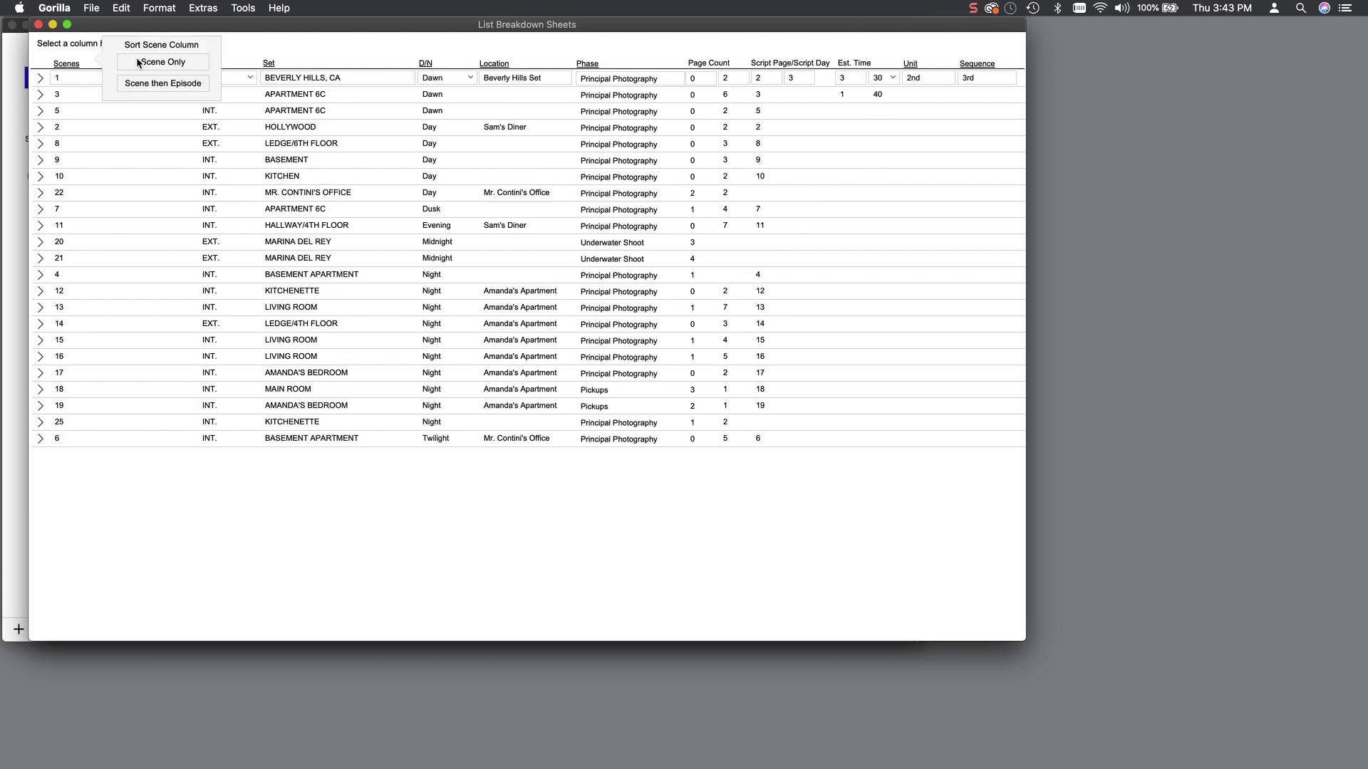
{"action": "left_click", "coordinate": [191, 61]}
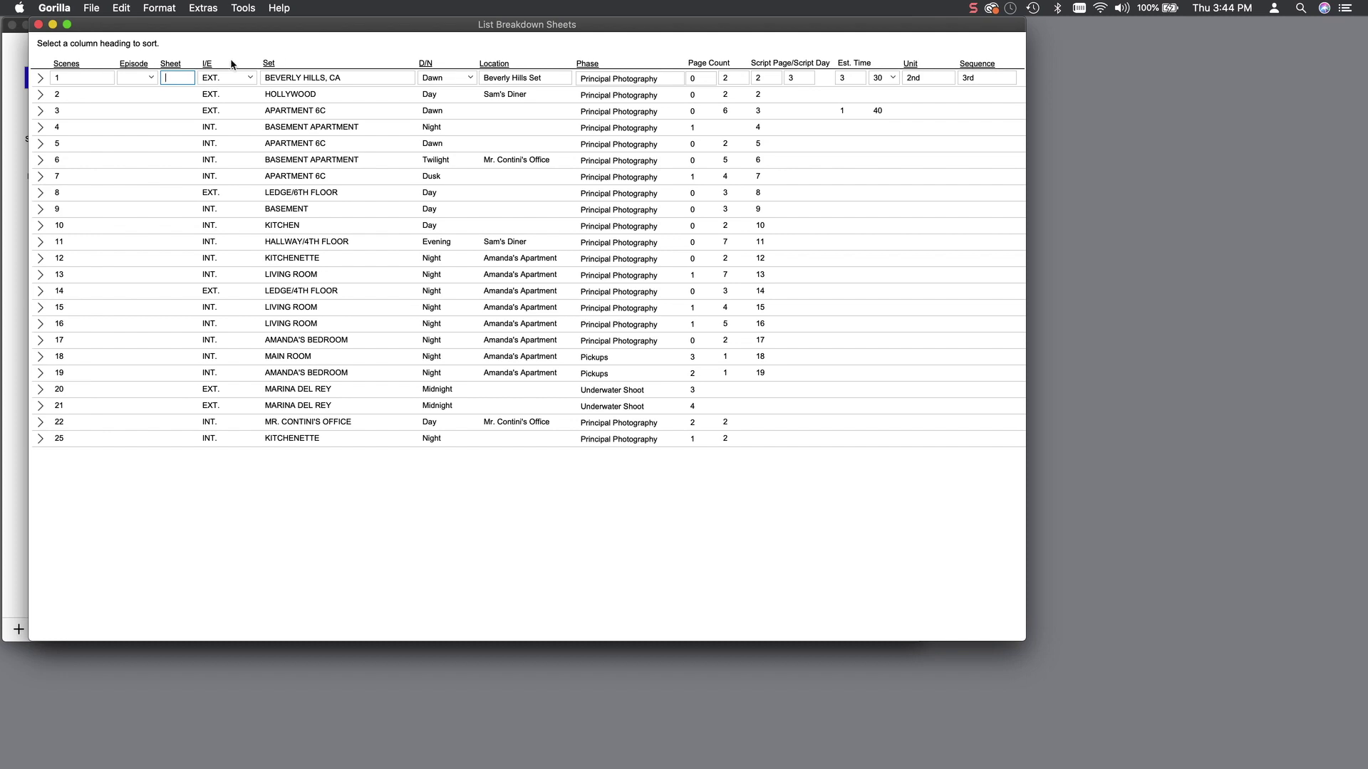
Step: Enter sheet numbers 1 and 2 in the Sheet column
{"action": "type", "text": "1"}
{"action": "left_click", "coordinate": [175, 94]}
{"action": "type", "text": "2"}
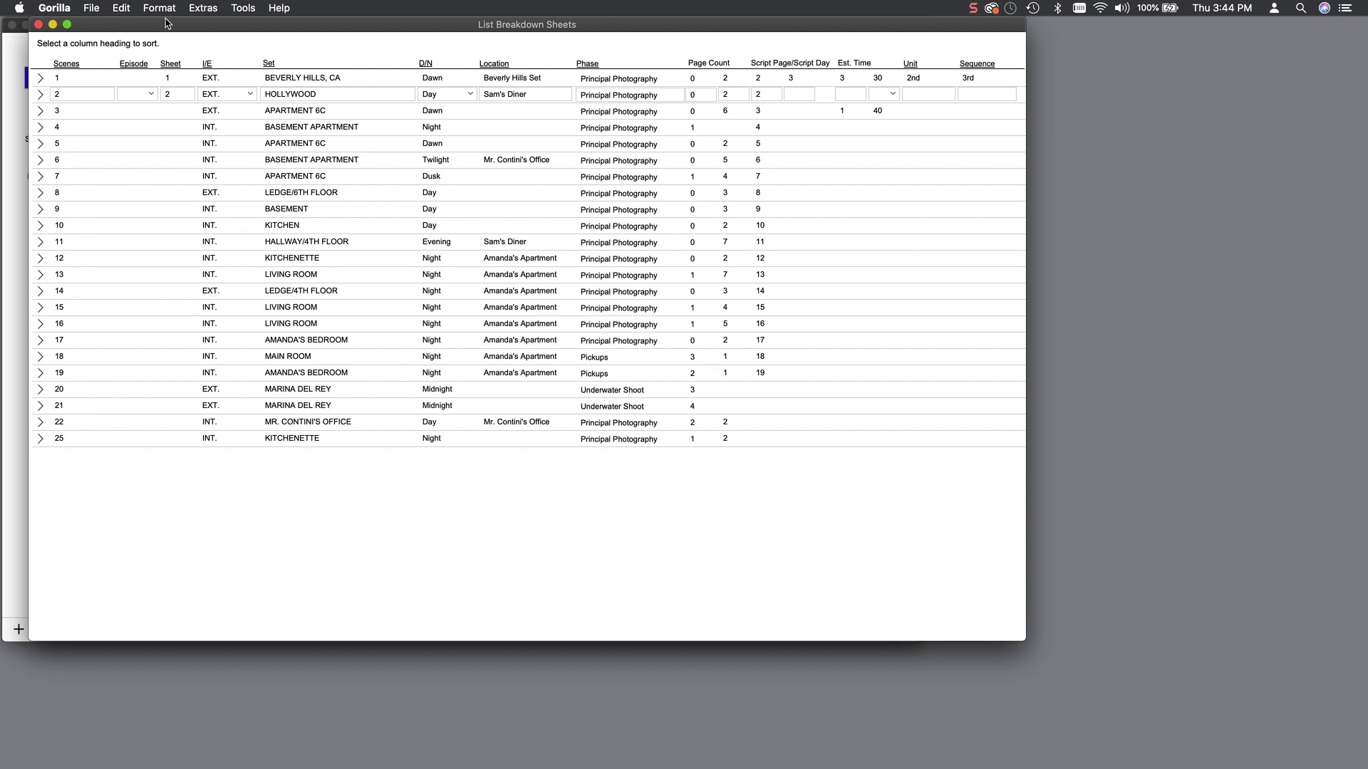
{"action": "left_click", "coordinate": [178, 77]}
Step: Renumber all sheets and scenes consecutively, so the kitchenette becomes sheet 23
{"action": "left_click", "coordinate": [93, 9]}
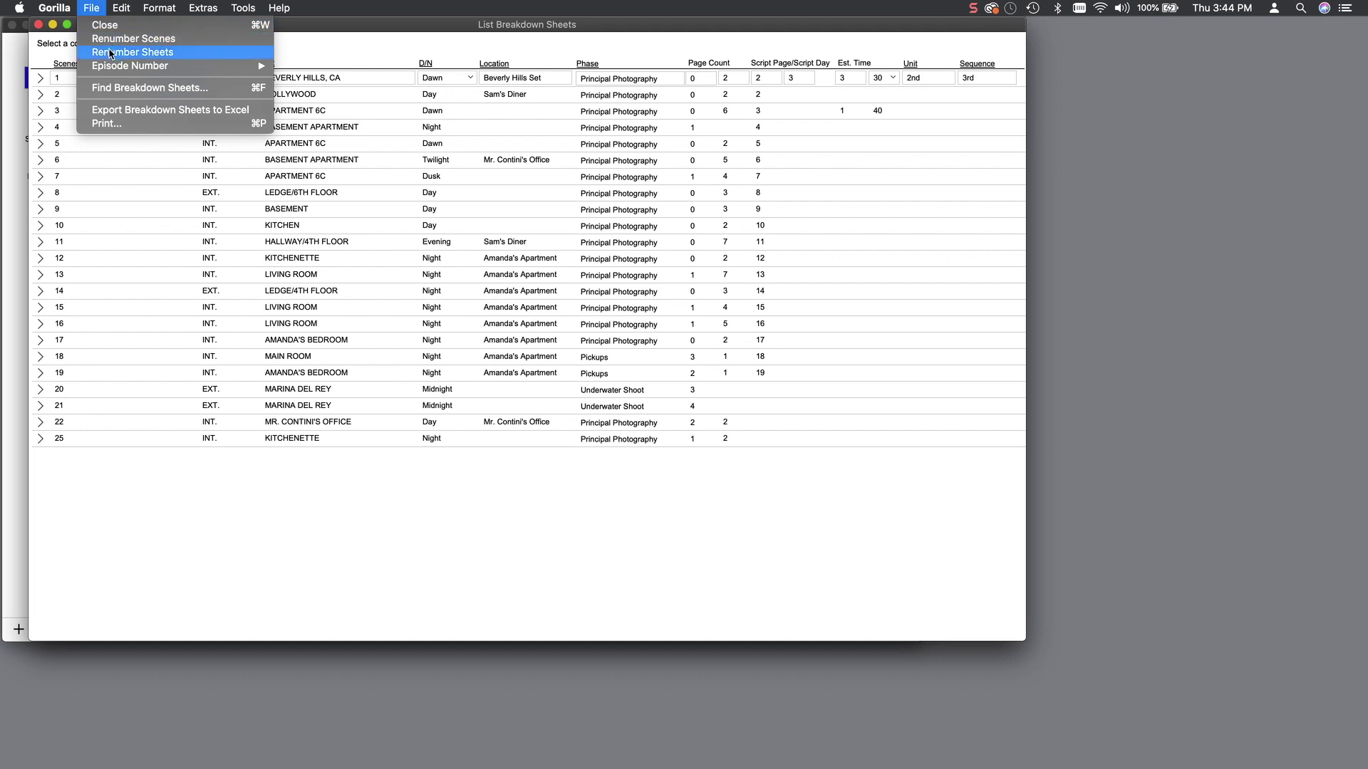
{"action": "left_click", "coordinate": [200, 53]}
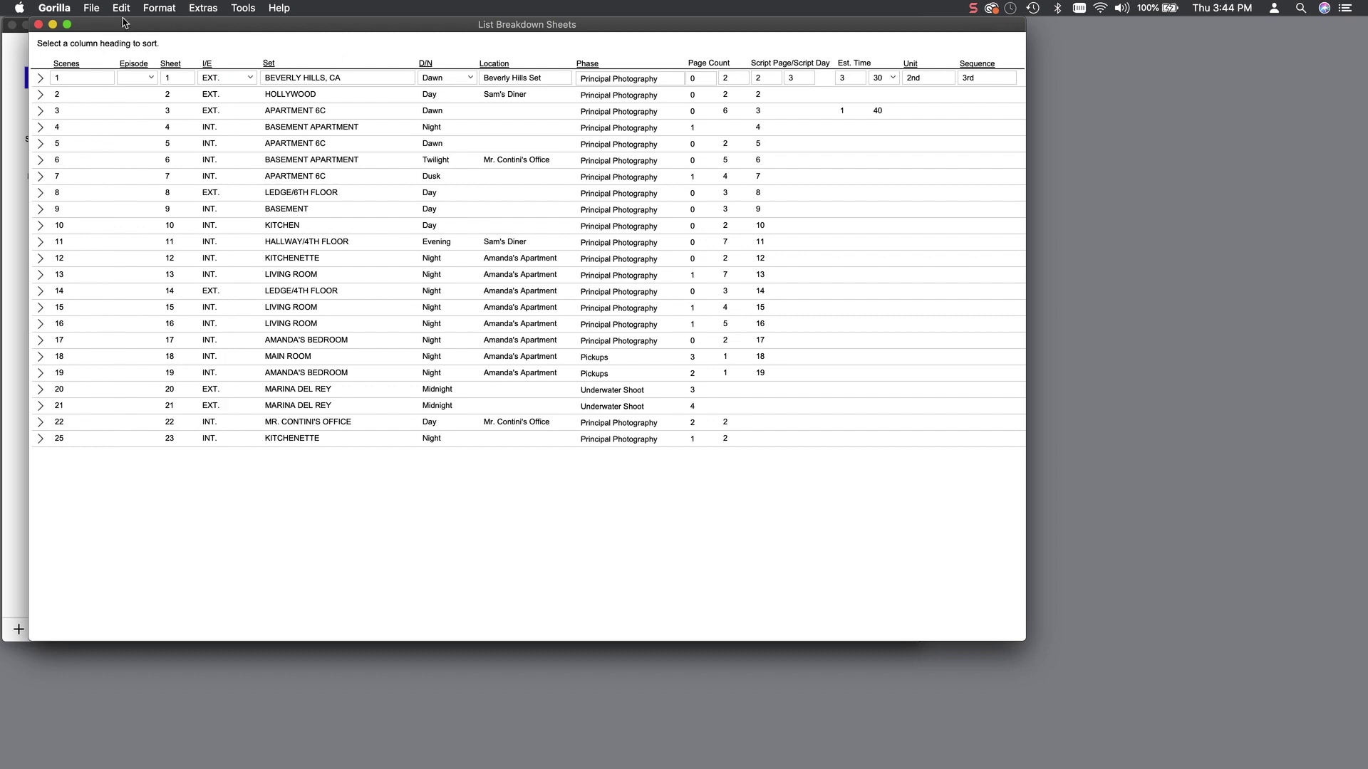
{"action": "left_click", "coordinate": [97, 9]}
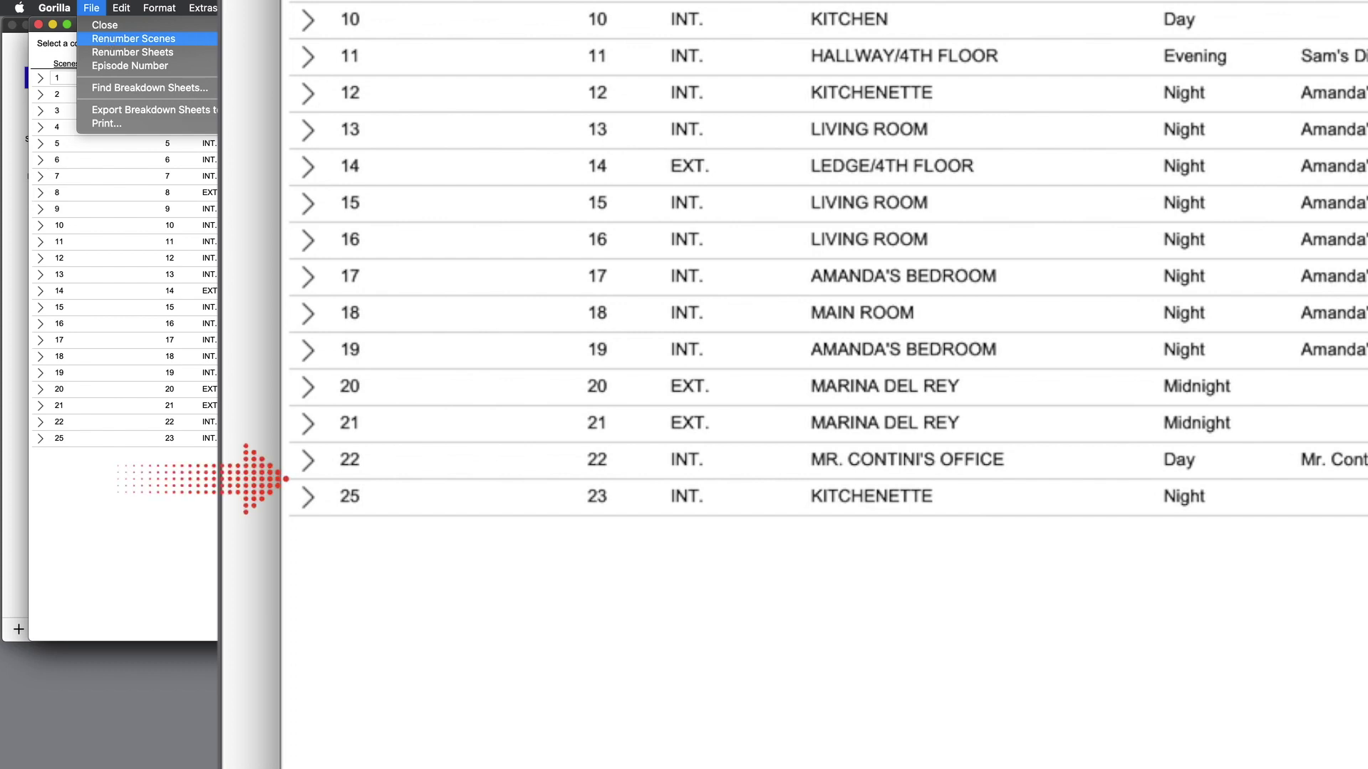
{"action": "left_click", "coordinate": [133, 38]}
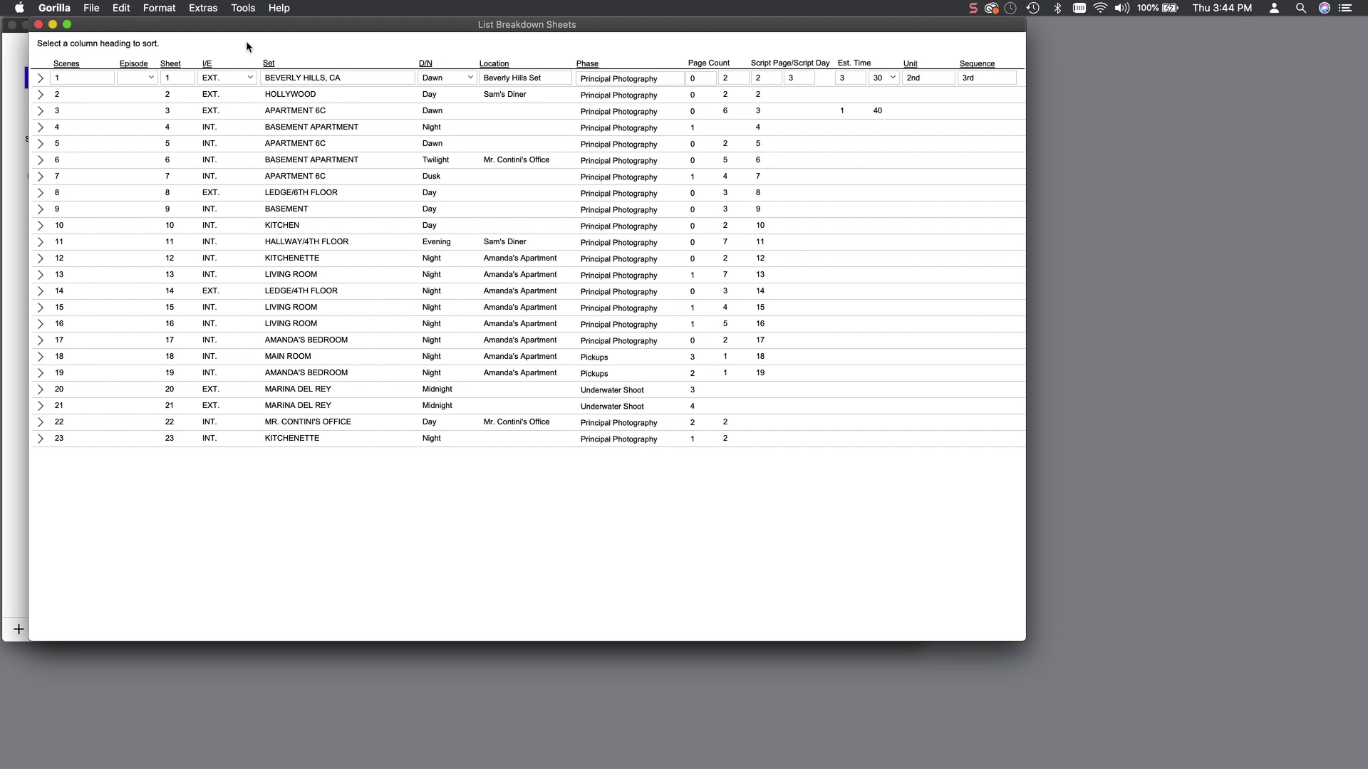
Step: Find sheets containing prop plunger and costume white sandals (scenes 1, 4, 19), then close results
{"action": "left_click", "coordinate": [39, 25]}
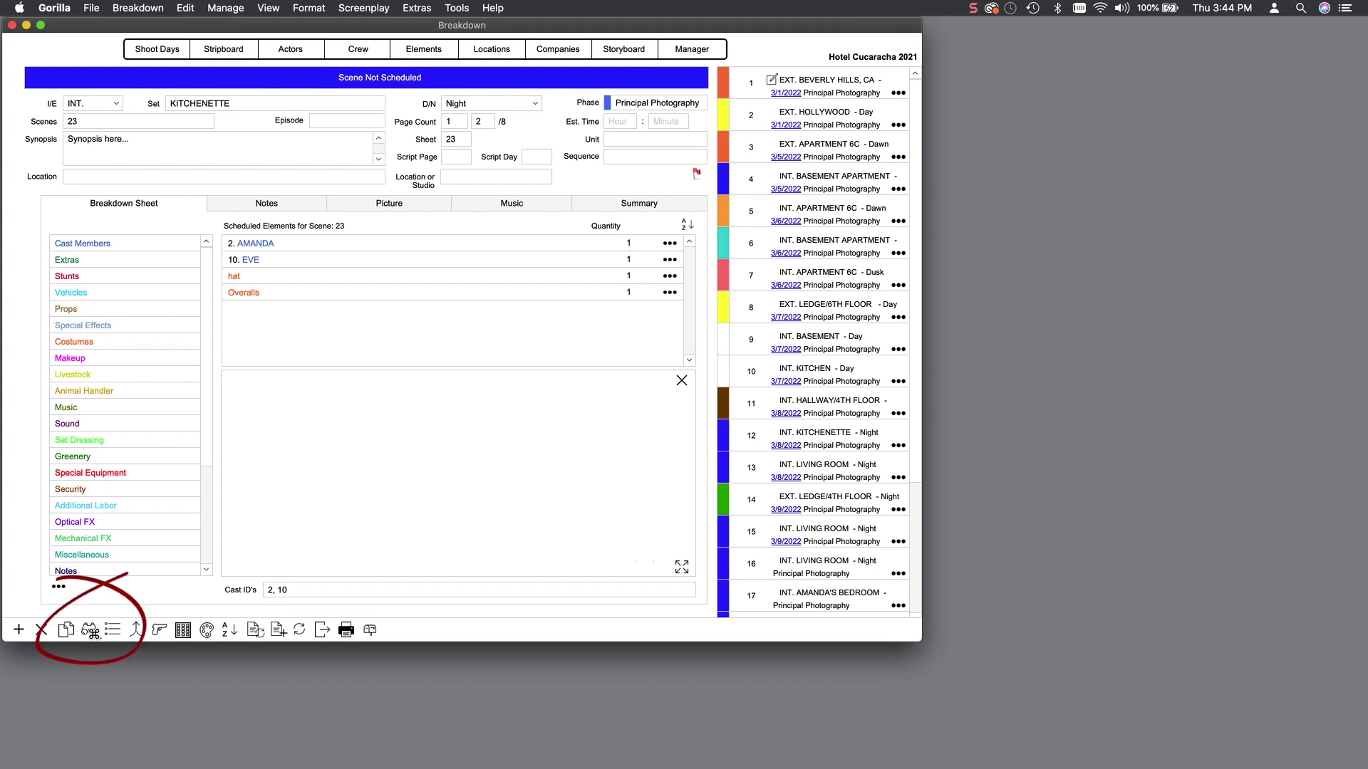
{"action": "left_click", "coordinate": [89, 630]}
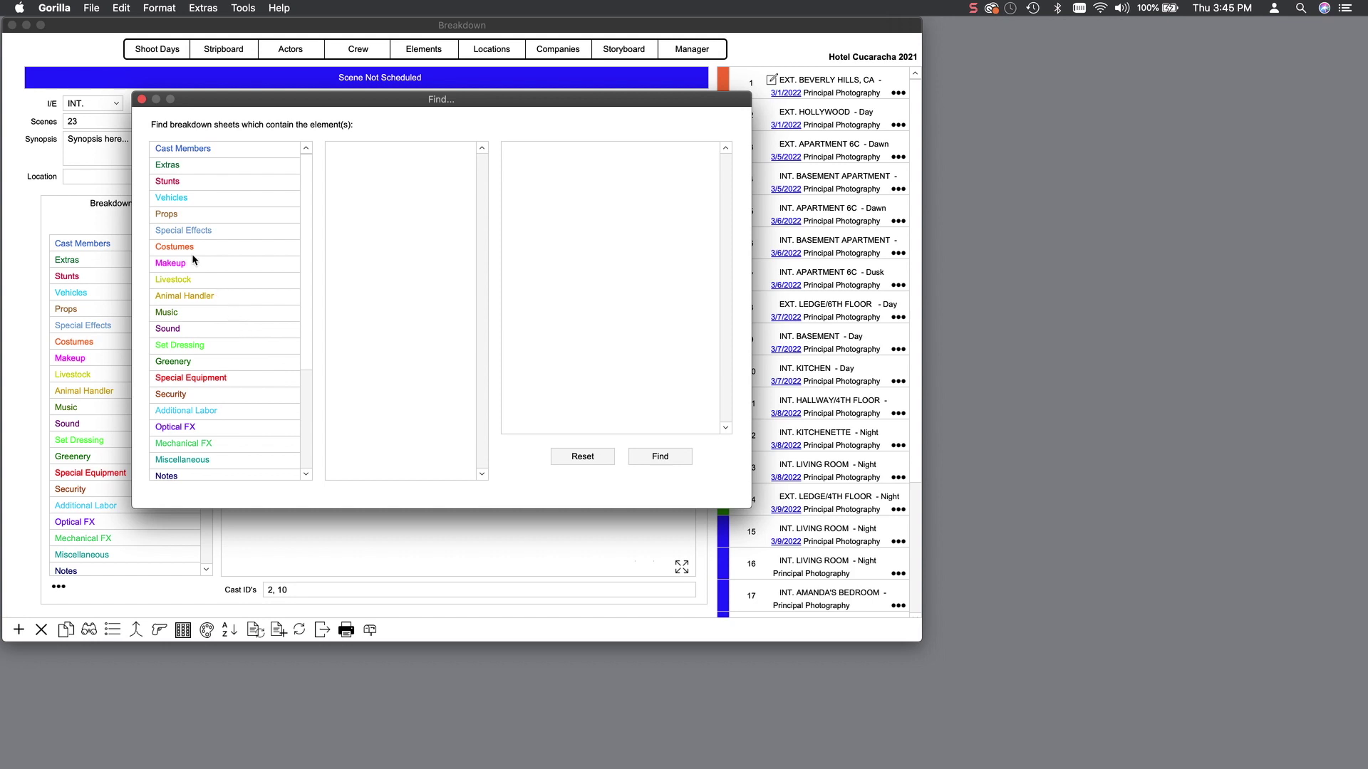
{"action": "left_click", "coordinate": [173, 217]}
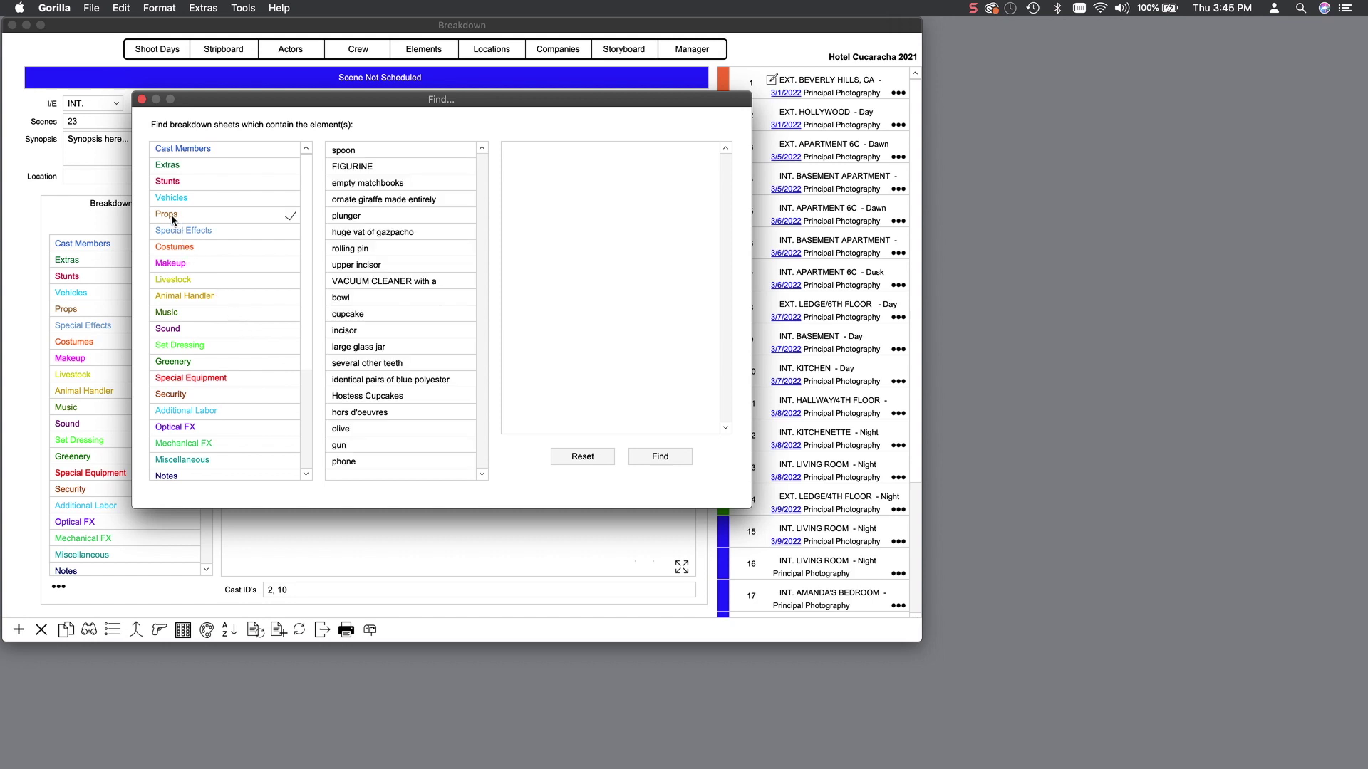
{"action": "left_click", "coordinate": [361, 215]}
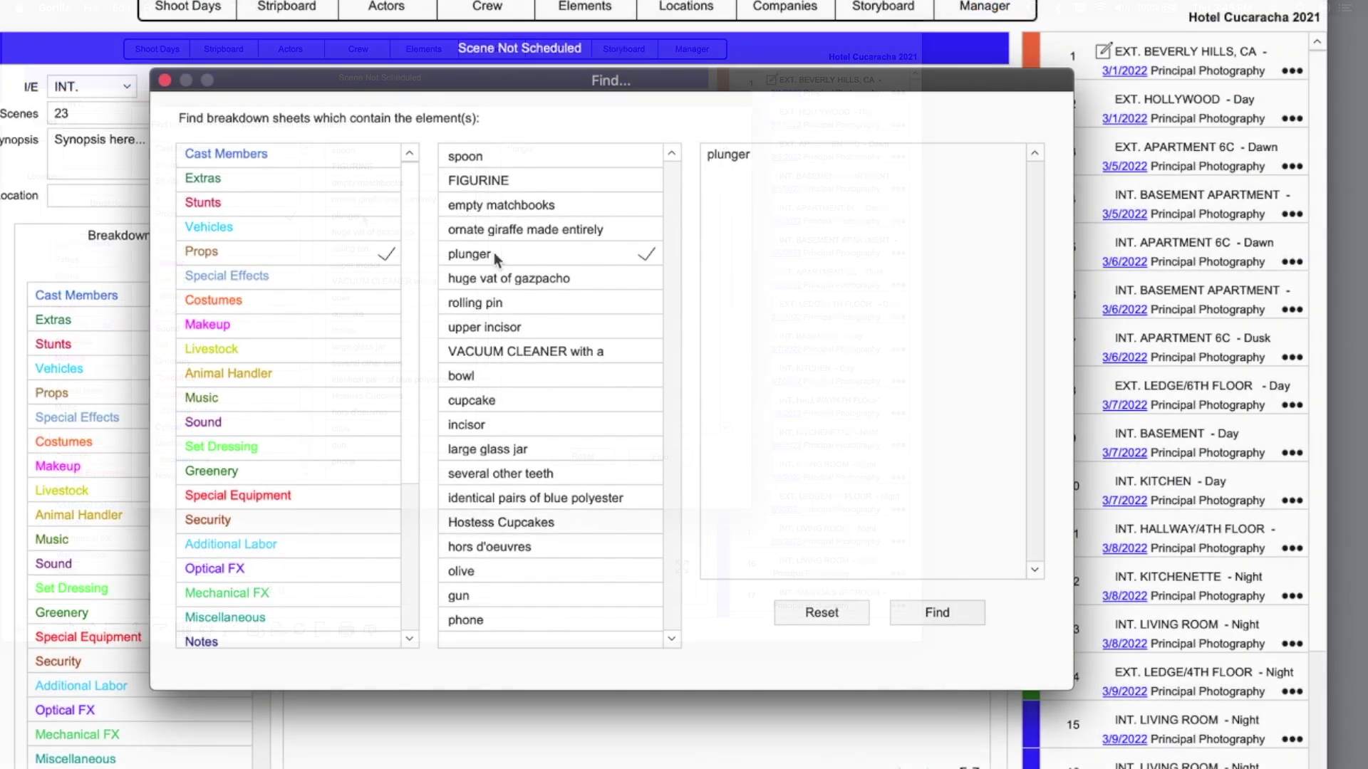
{"action": "left_click", "coordinate": [241, 305]}
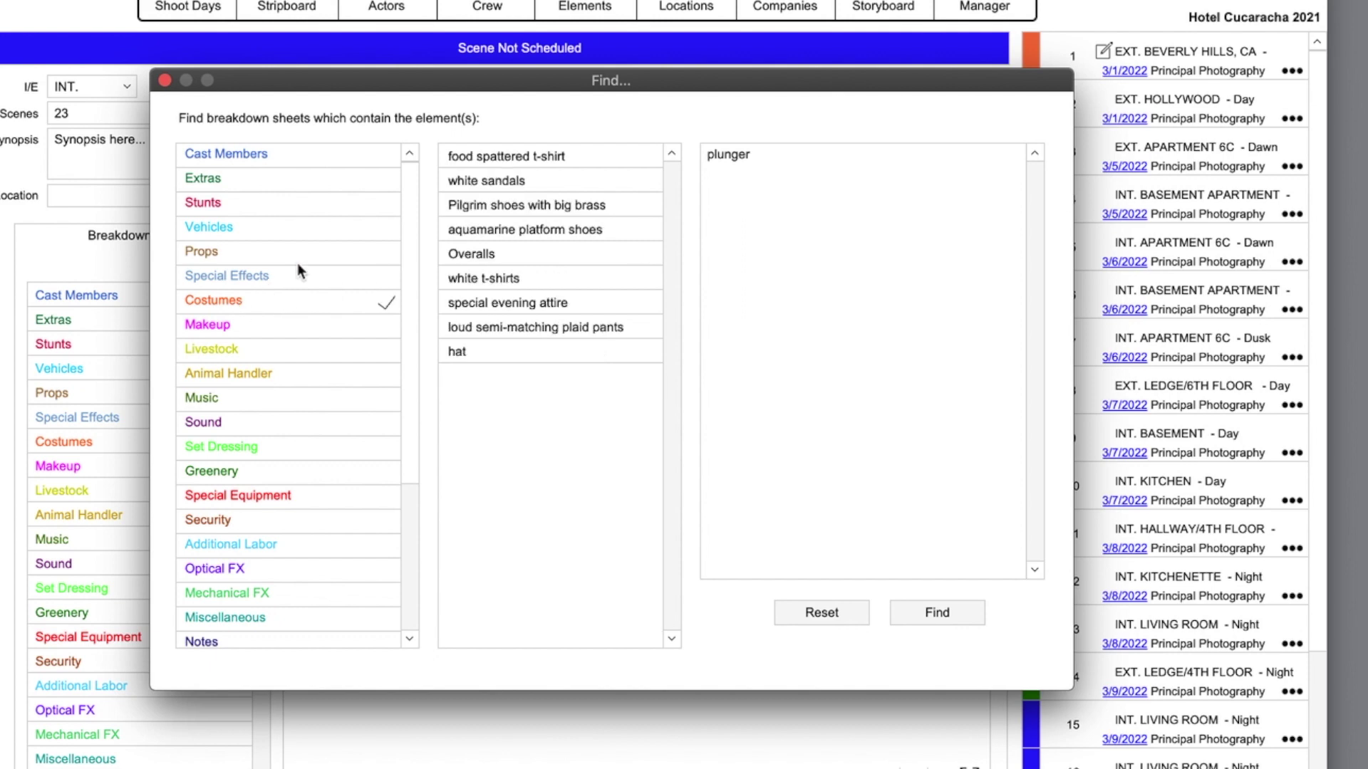
{"action": "left_click", "coordinate": [502, 182]}
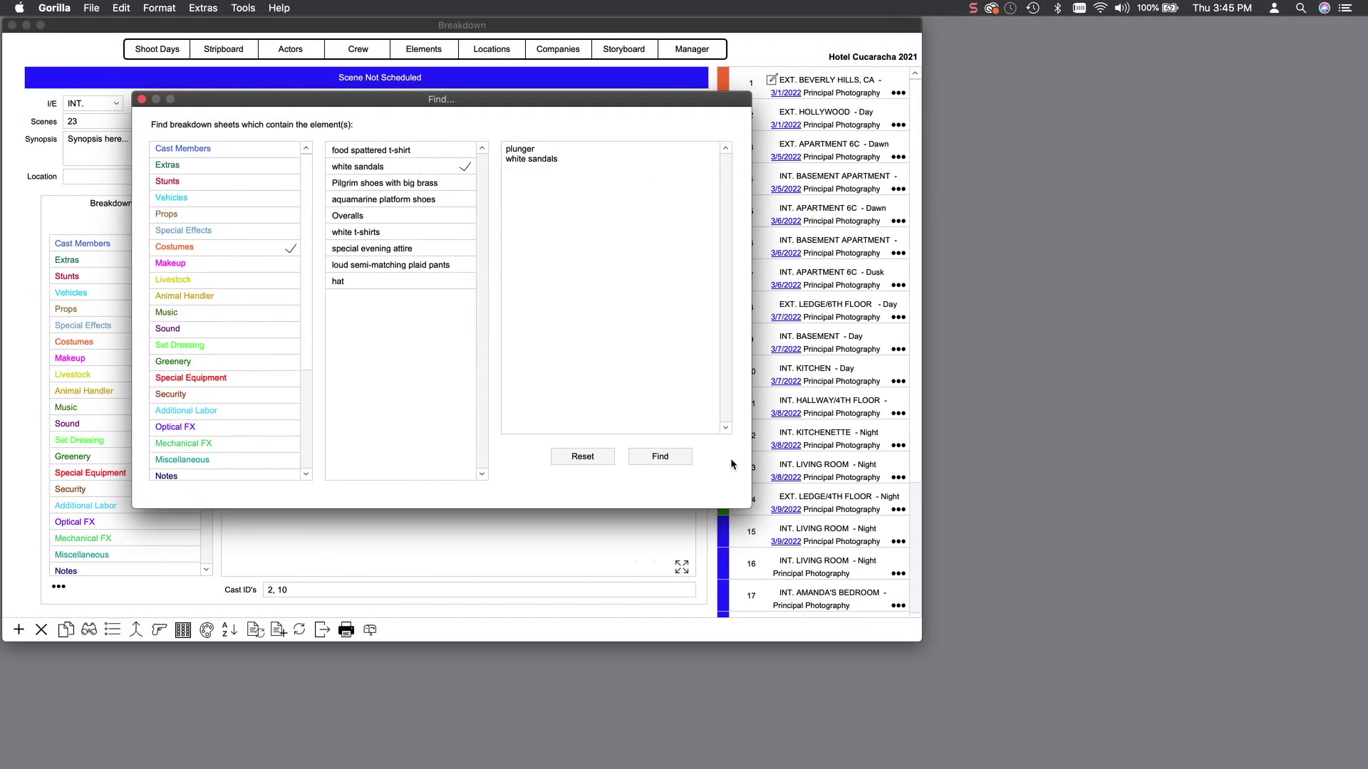
{"action": "left_click", "coordinate": [669, 456]}
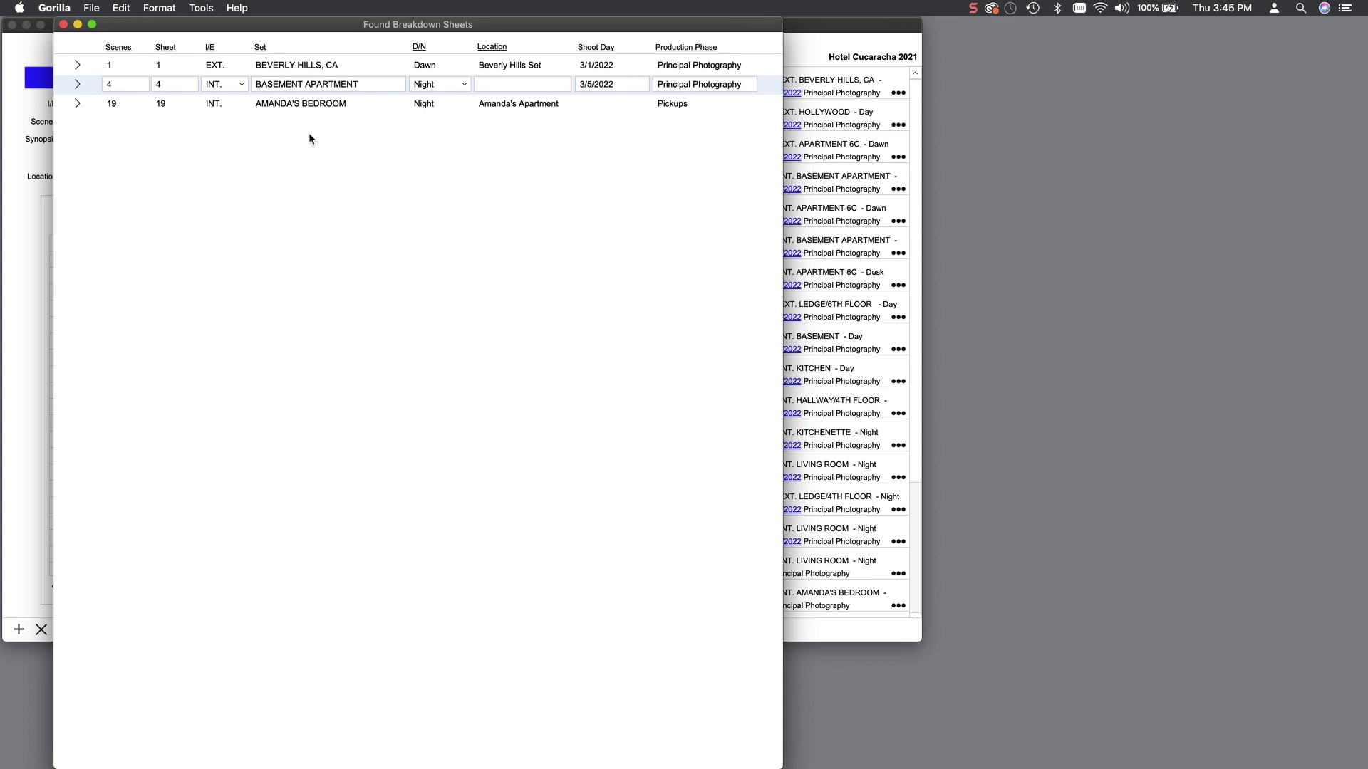
{"action": "left_click", "coordinate": [63, 25]}
Step: Add new livestock elements chicken and pig to scene 23's sheet
{"action": "left_click", "coordinate": [64, 26]}
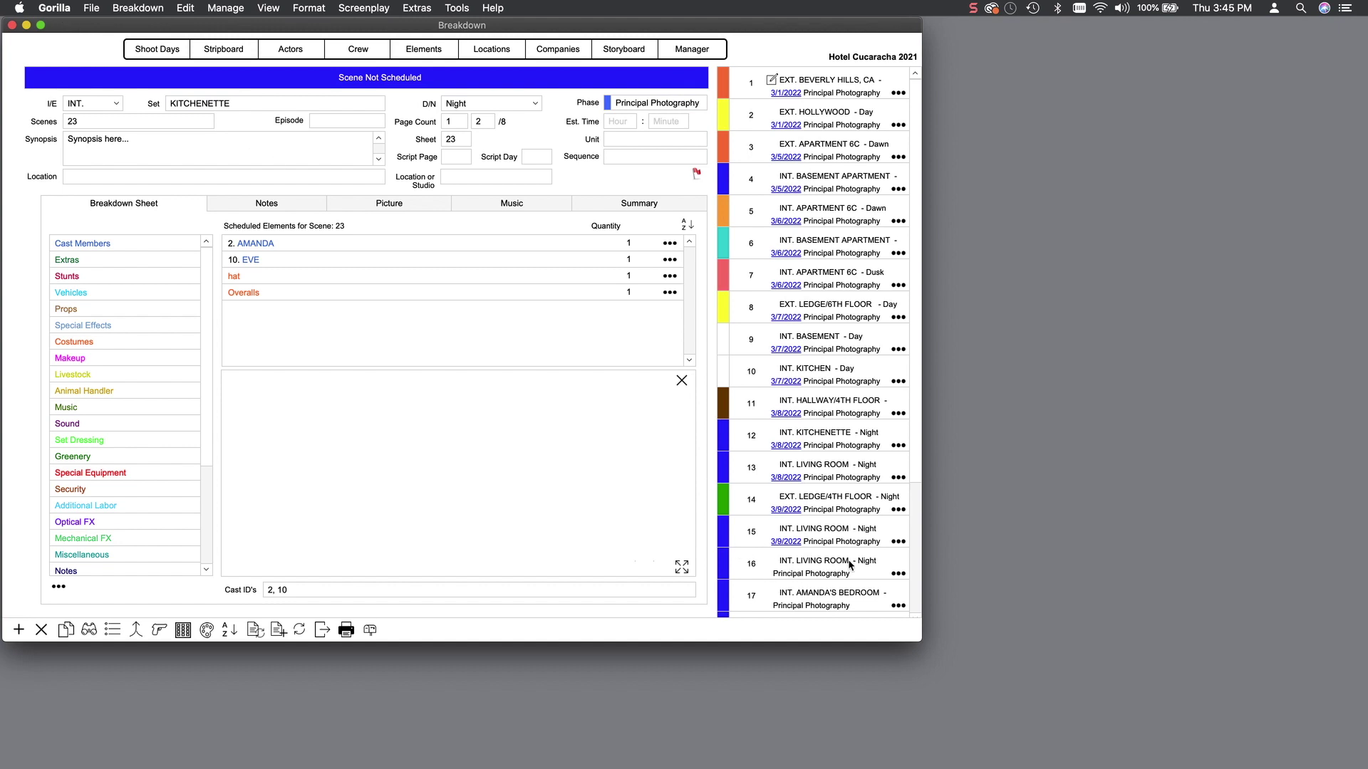
{"action": "scroll", "coordinate": [846, 562], "scroll_direction": "down", "scroll_amount": 3}
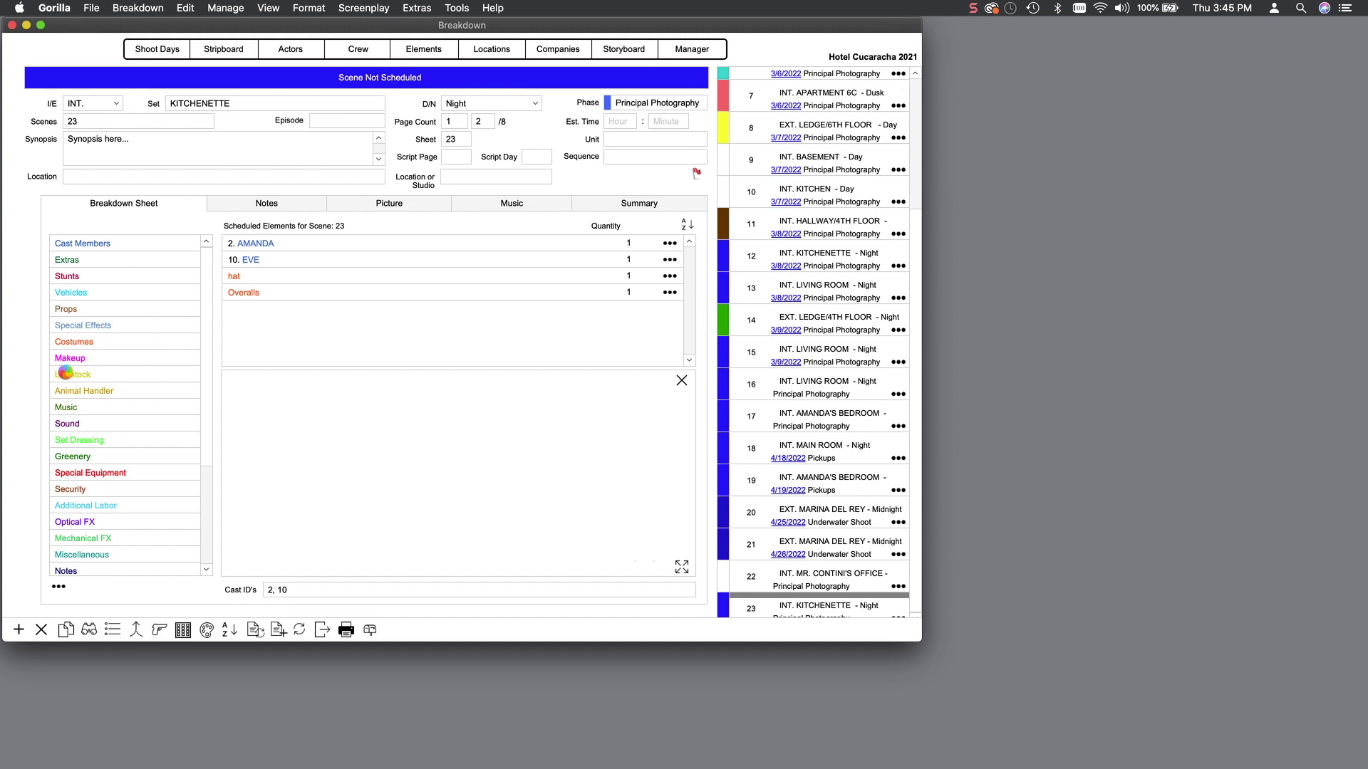
{"action": "left_click", "coordinate": [170, 570]}
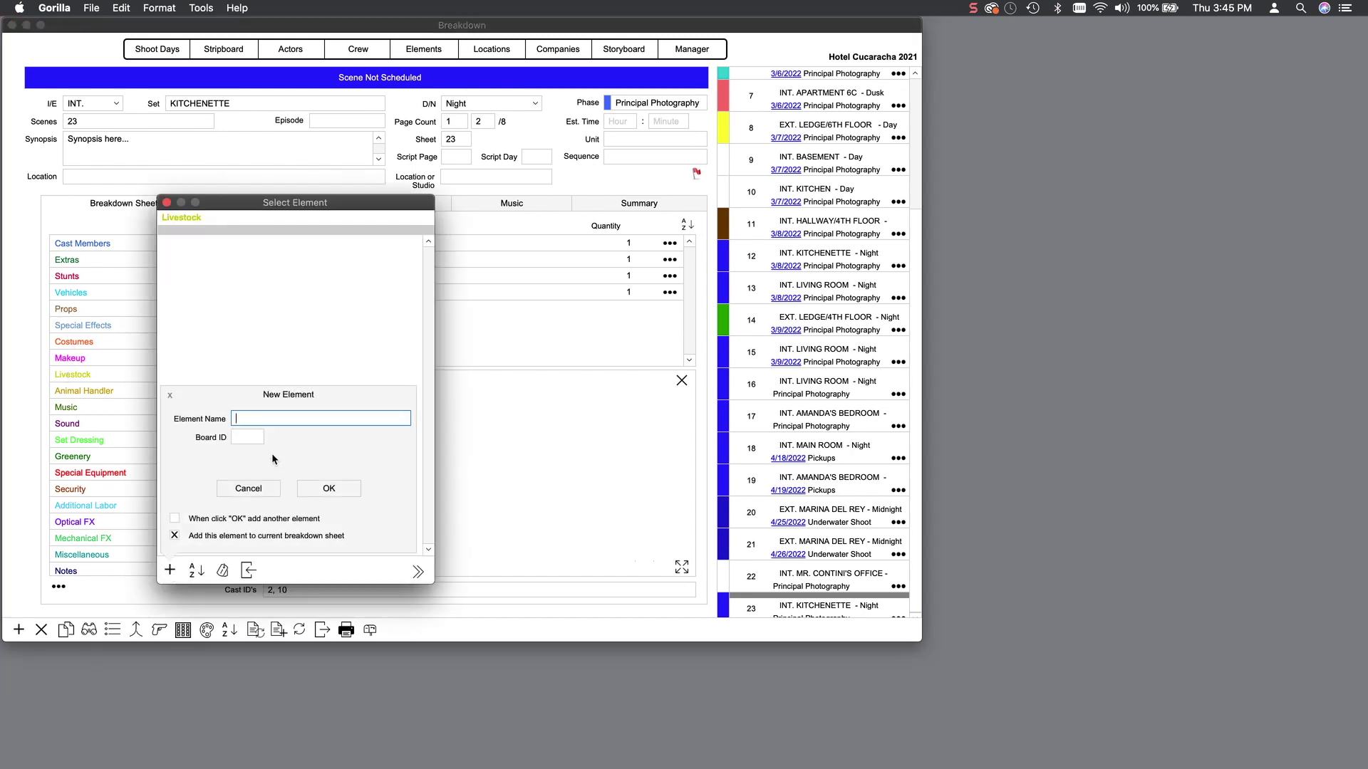
{"action": "type", "text": "chicken"}
{"action": "left_click", "coordinate": [328, 490]}
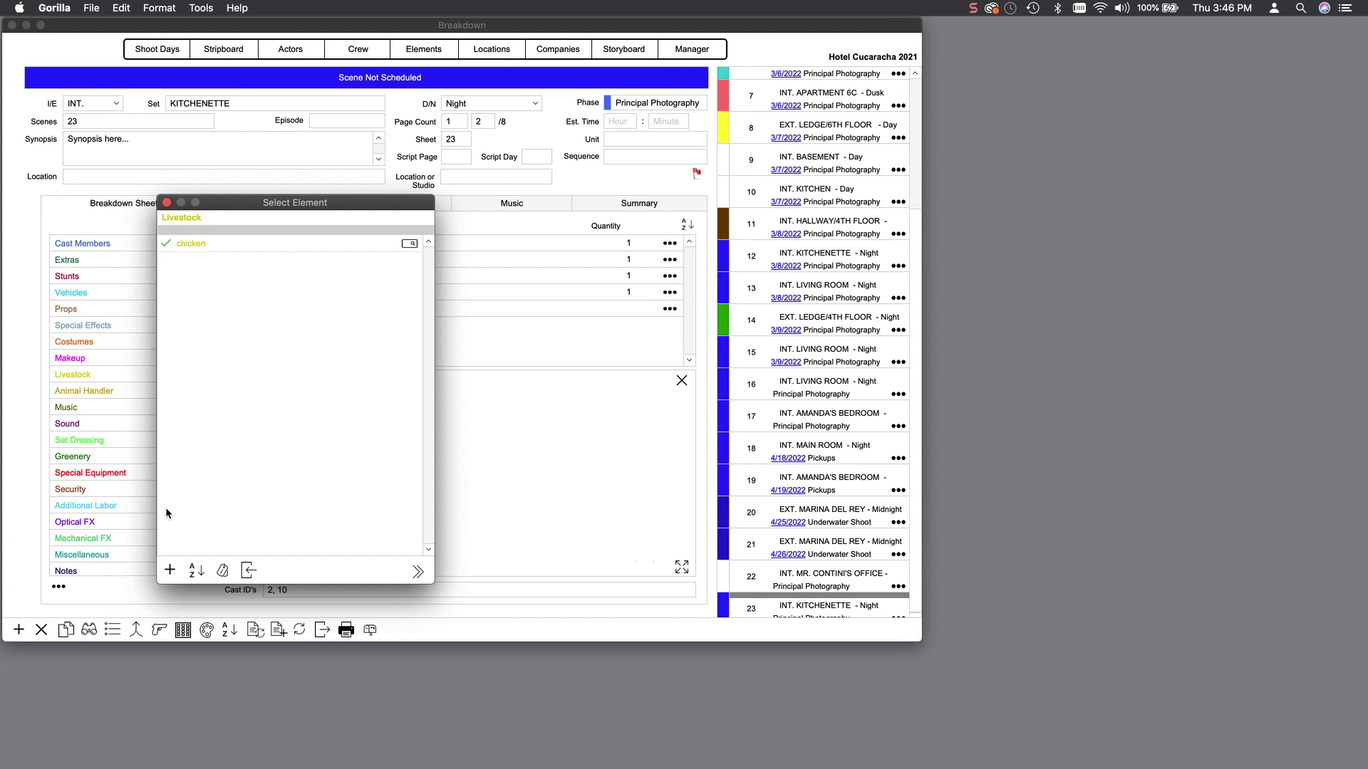
{"action": "left_click", "coordinate": [169, 570]}
{"action": "type", "text": "pig"}
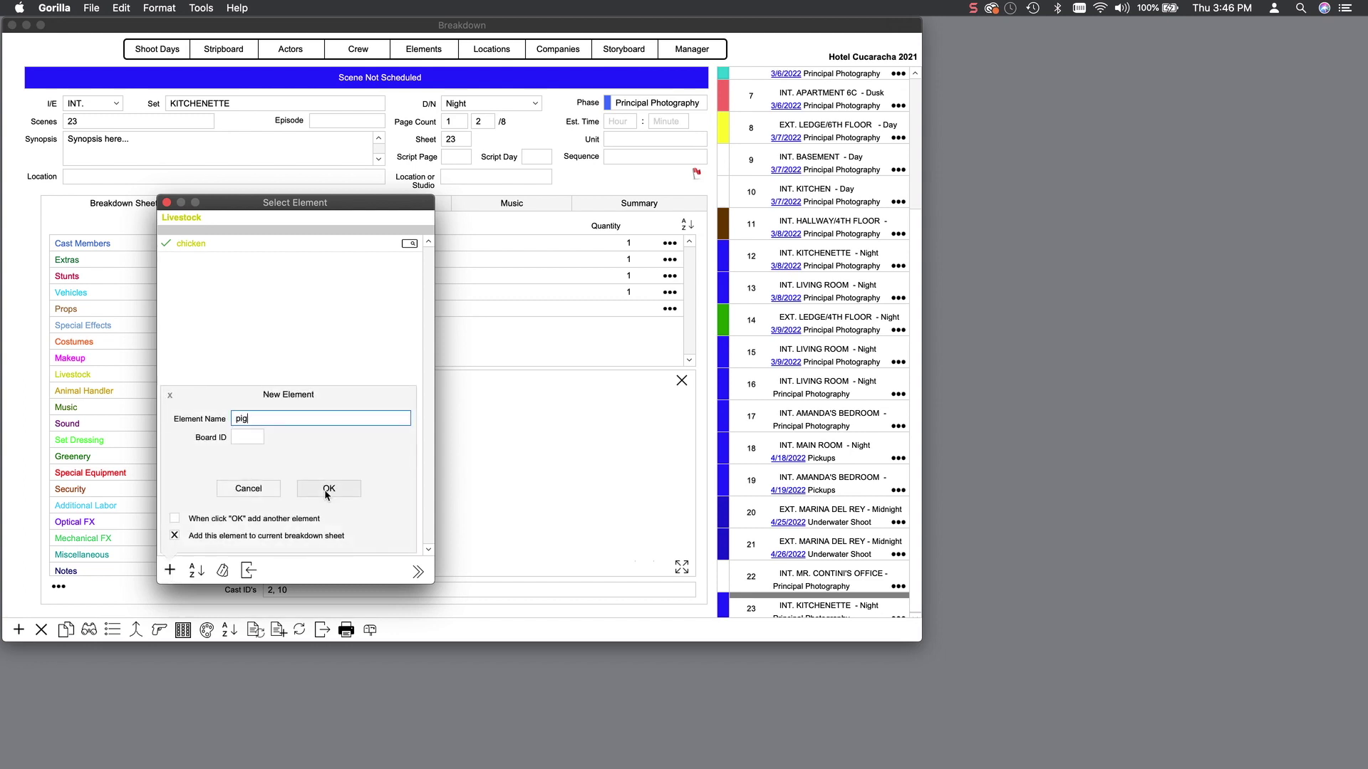
{"action": "left_click", "coordinate": [325, 489]}
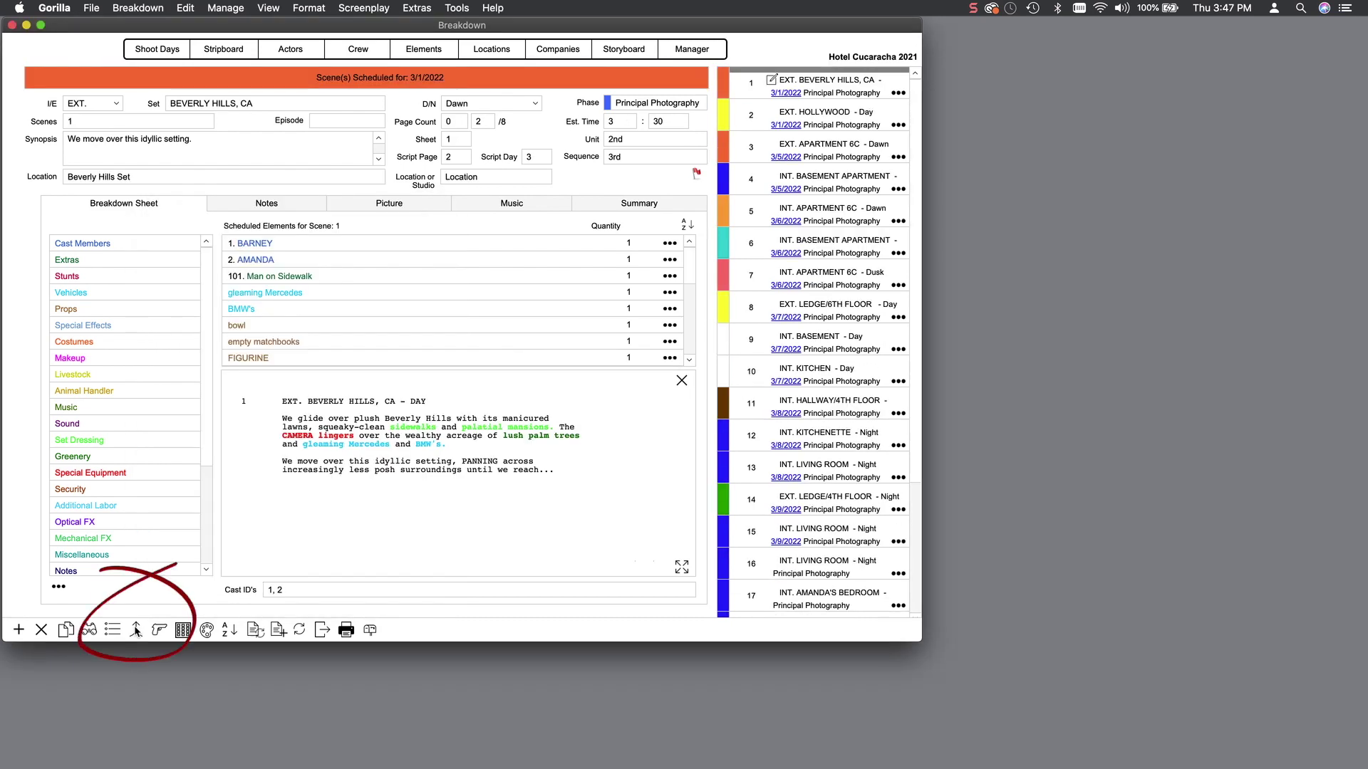
Step: Merge scene 23's sheet into scene 1, giving scenes 1, 23 with page count 1 4/8
{"action": "left_click", "coordinate": [135, 629]}
{"action": "scroll", "coordinate": [457, 534], "scroll_direction": "down", "scroll_amount": 3}
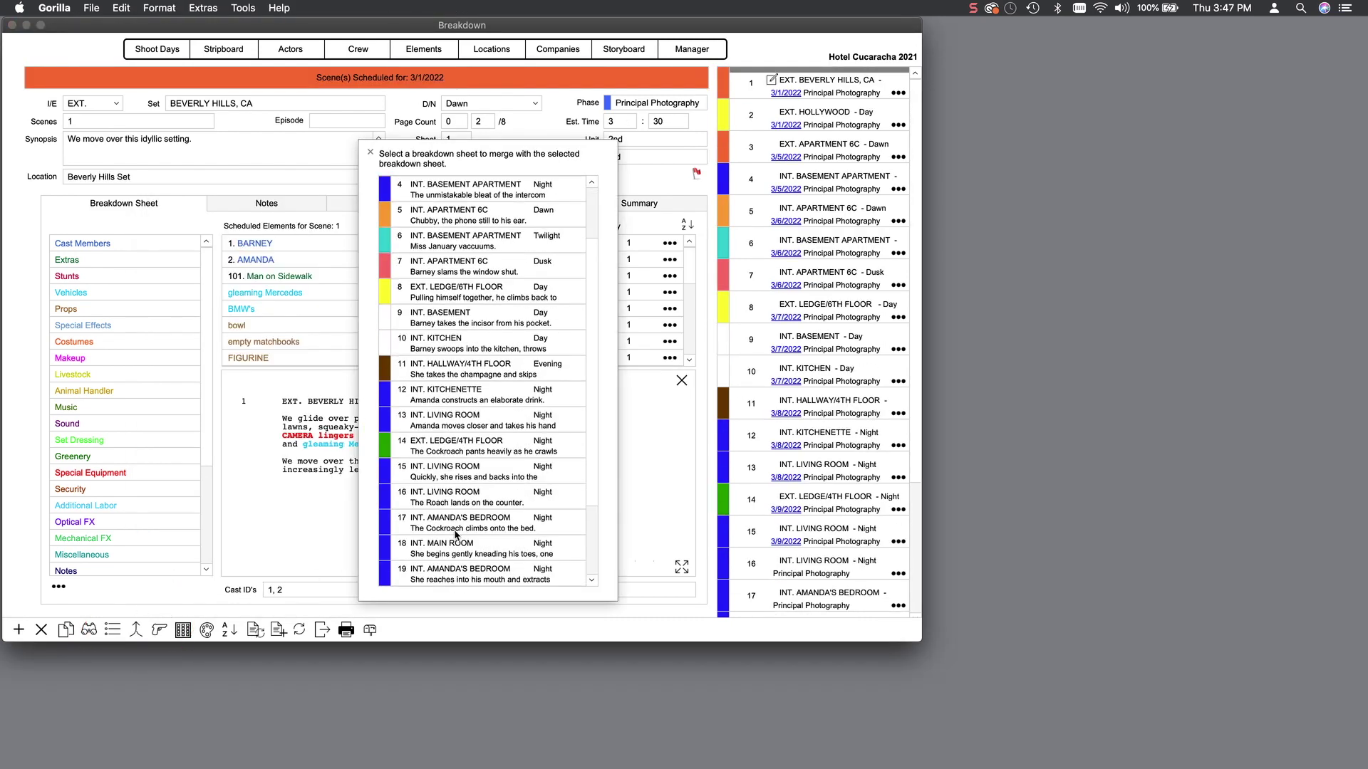
{"action": "scroll", "coordinate": [457, 534], "scroll_direction": "down", "scroll_amount": 4}
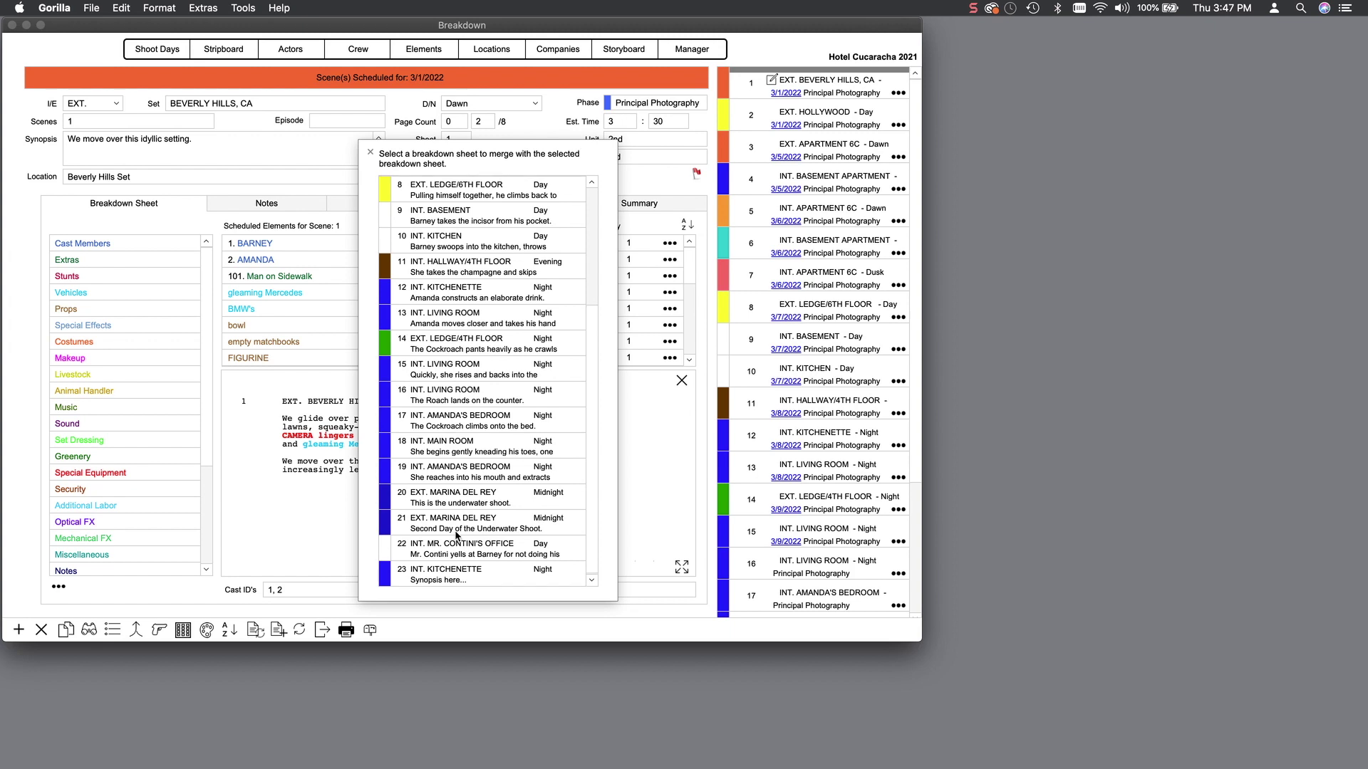
{"action": "left_click", "coordinate": [446, 574]}
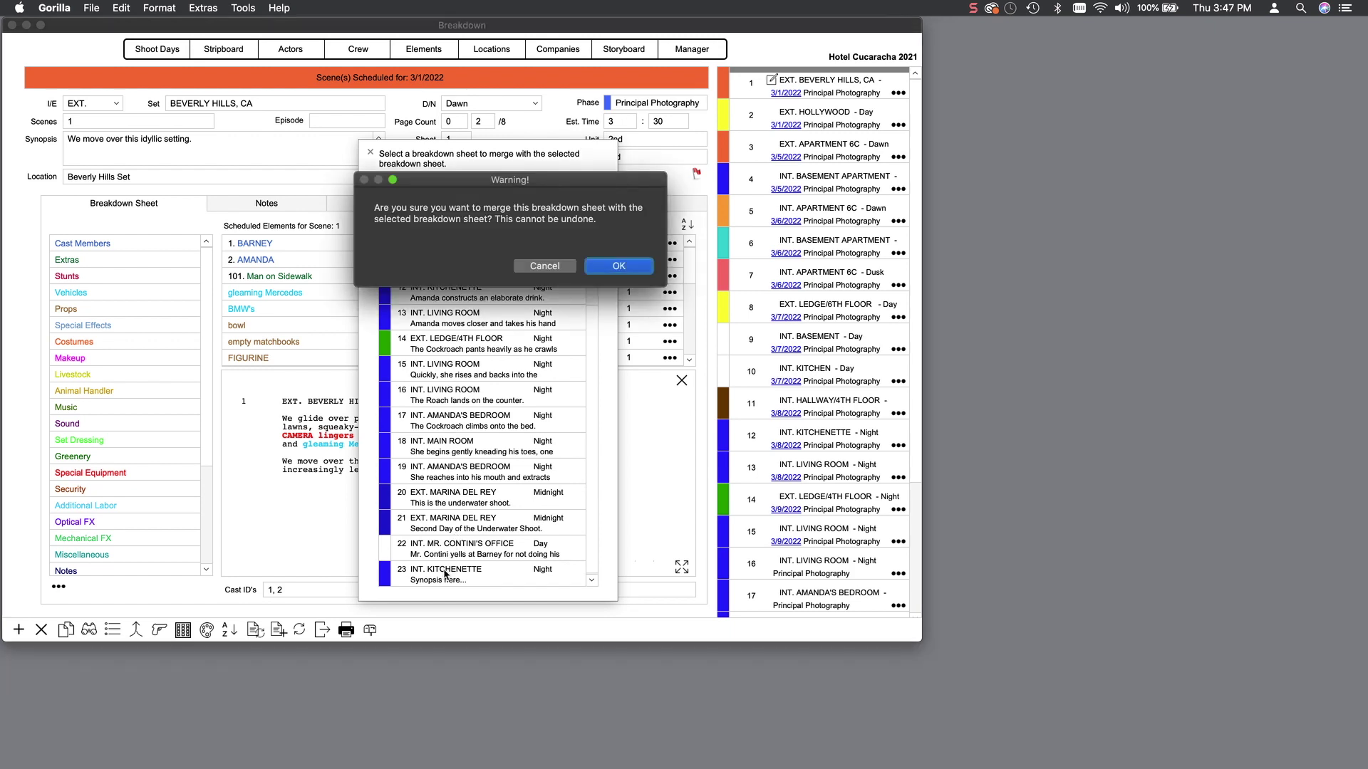
{"action": "left_click", "coordinate": [631, 267]}
{"action": "scroll", "coordinate": [414, 287], "scroll_direction": "down", "scroll_amount": 5}
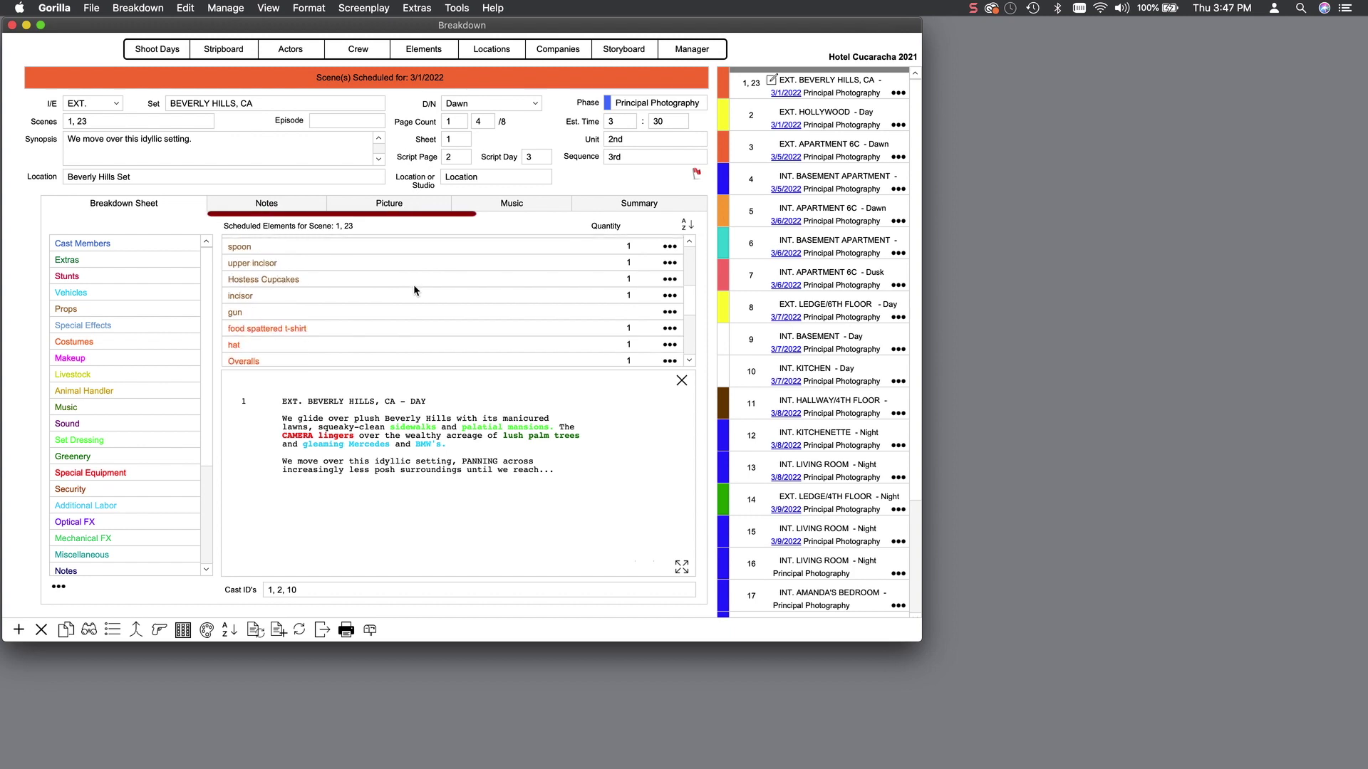
{"action": "scroll", "coordinate": [413, 284], "scroll_direction": "down", "scroll_amount": 6}
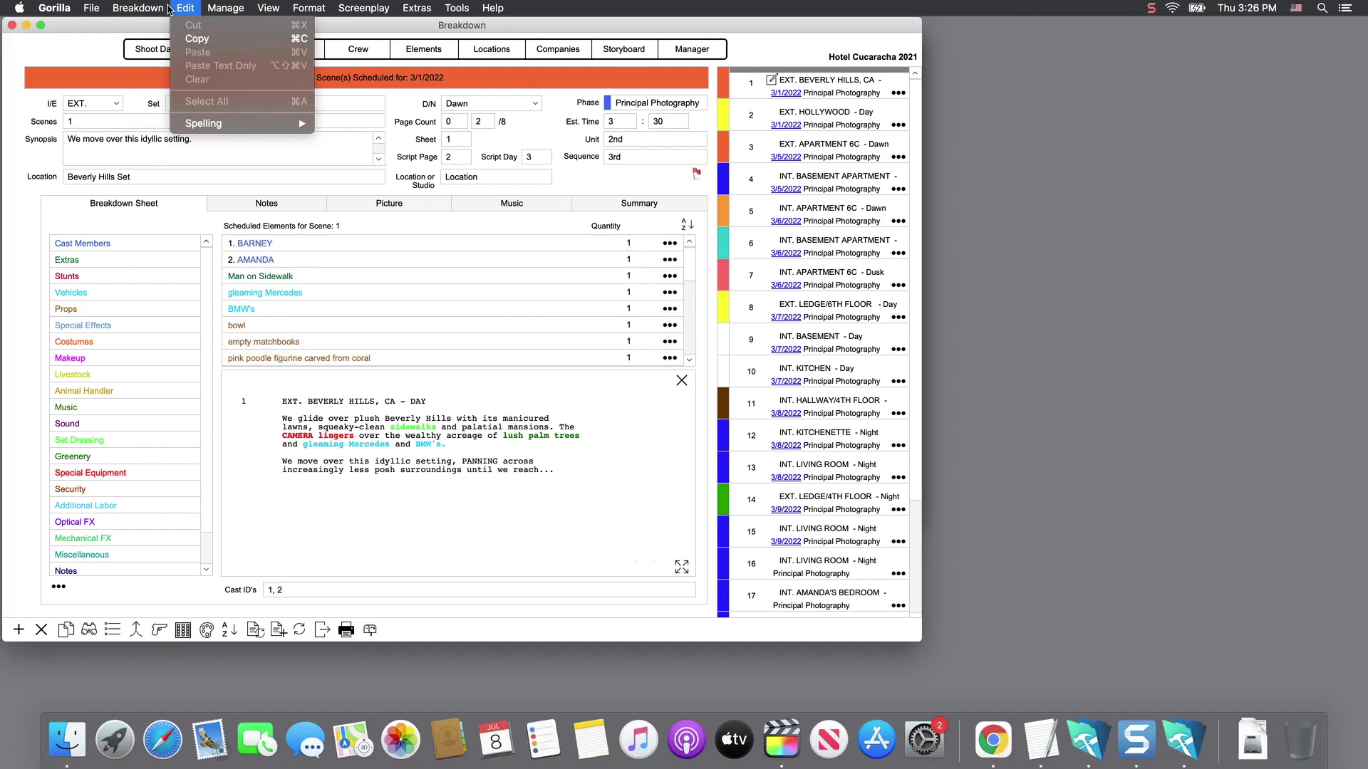
Step: Copy all elements from another breakdown sheet into scene 1, adding BARNEY, CHUBBY and rolling pin
{"action": "mouse_move", "coordinate": [142, 7]}
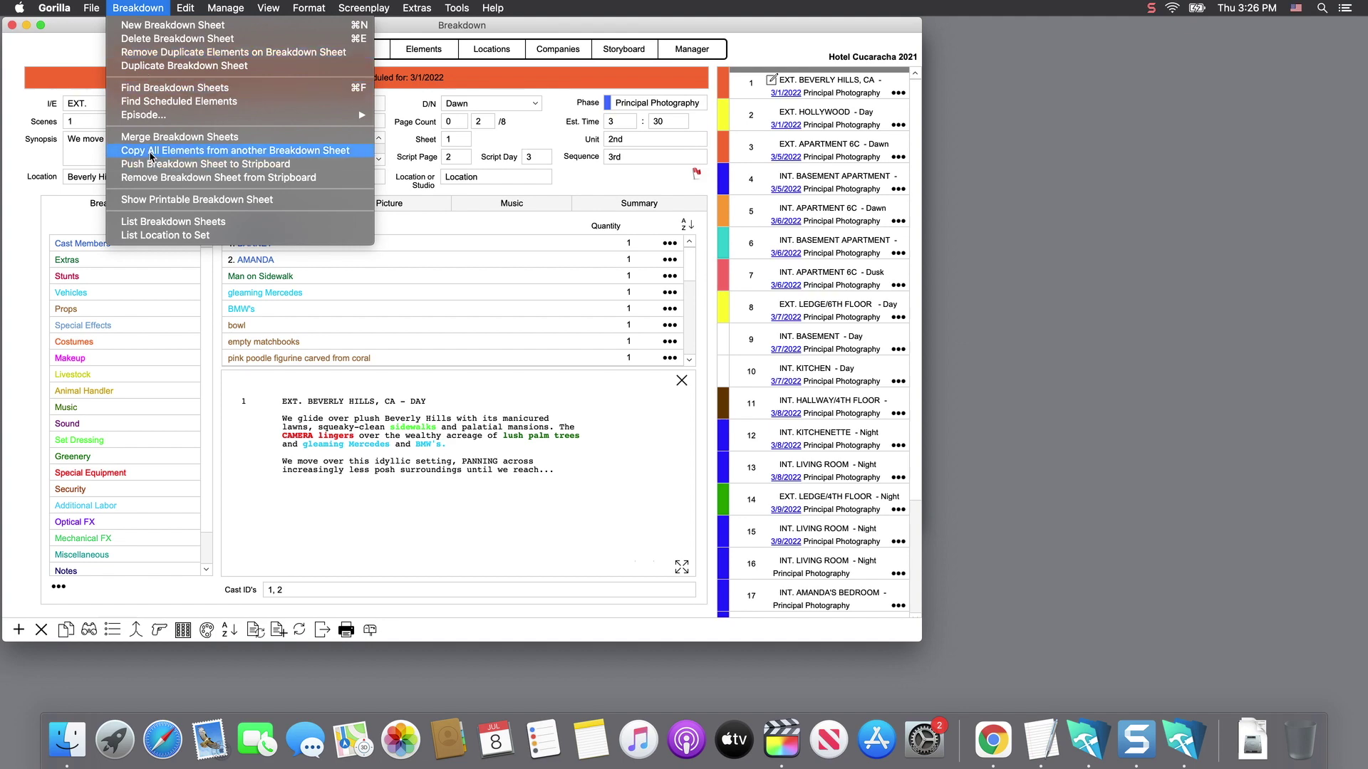
{"action": "left_click", "coordinate": [323, 151]}
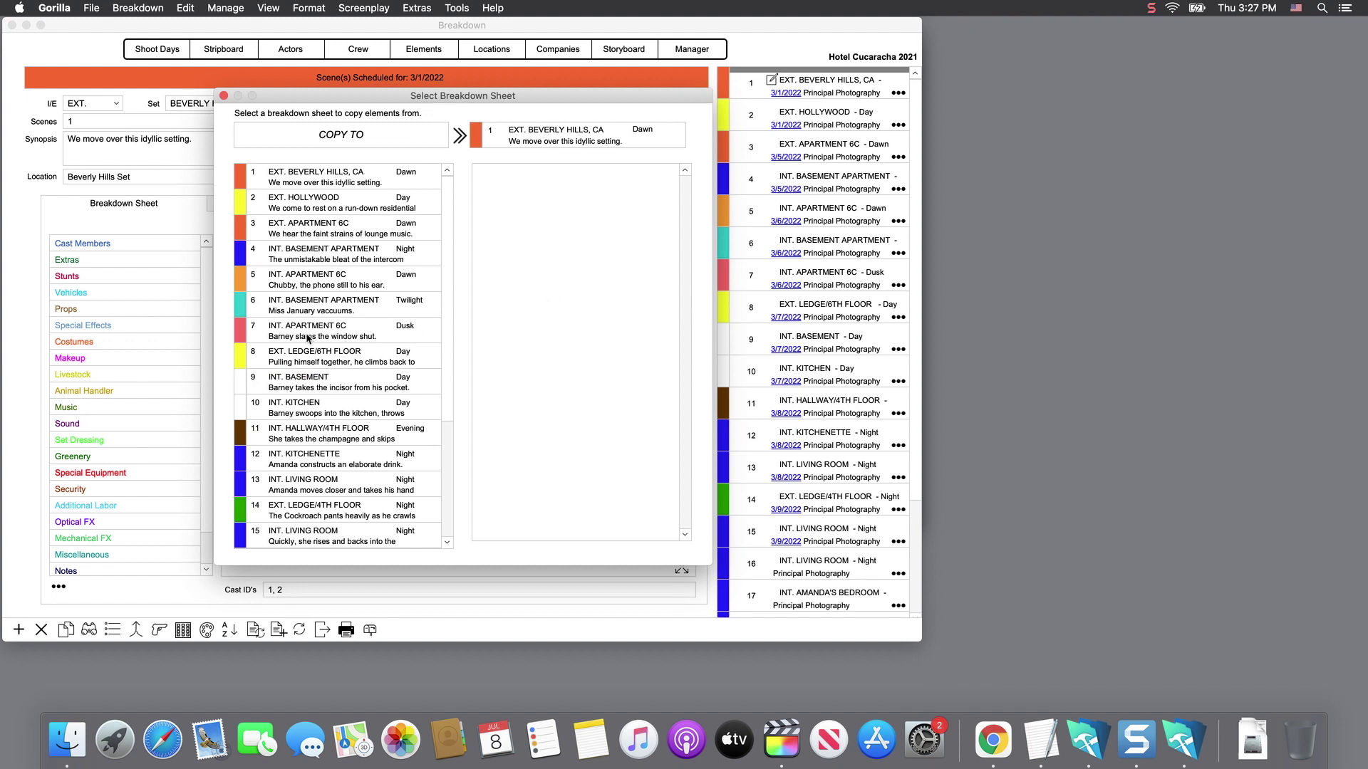
{"action": "left_click", "coordinate": [412, 328]}
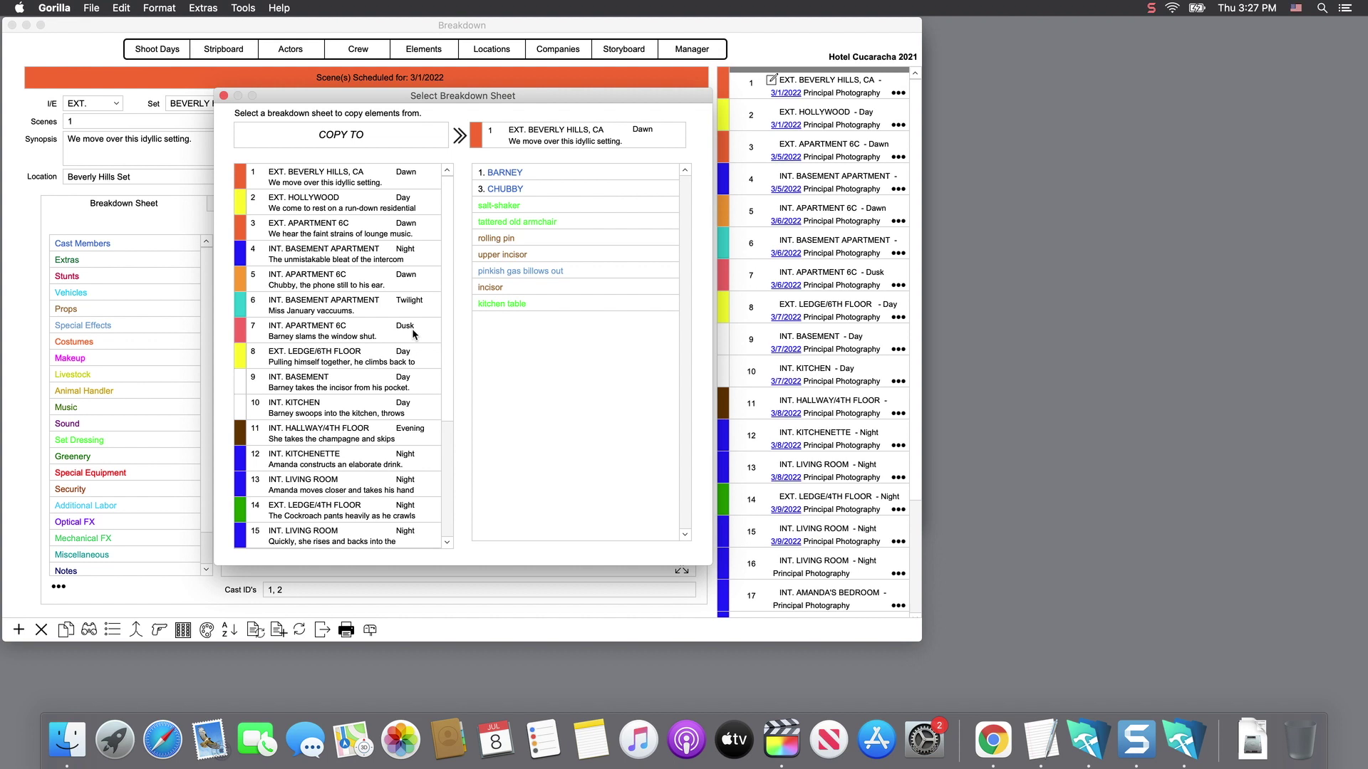
{"action": "left_click", "coordinate": [347, 140]}
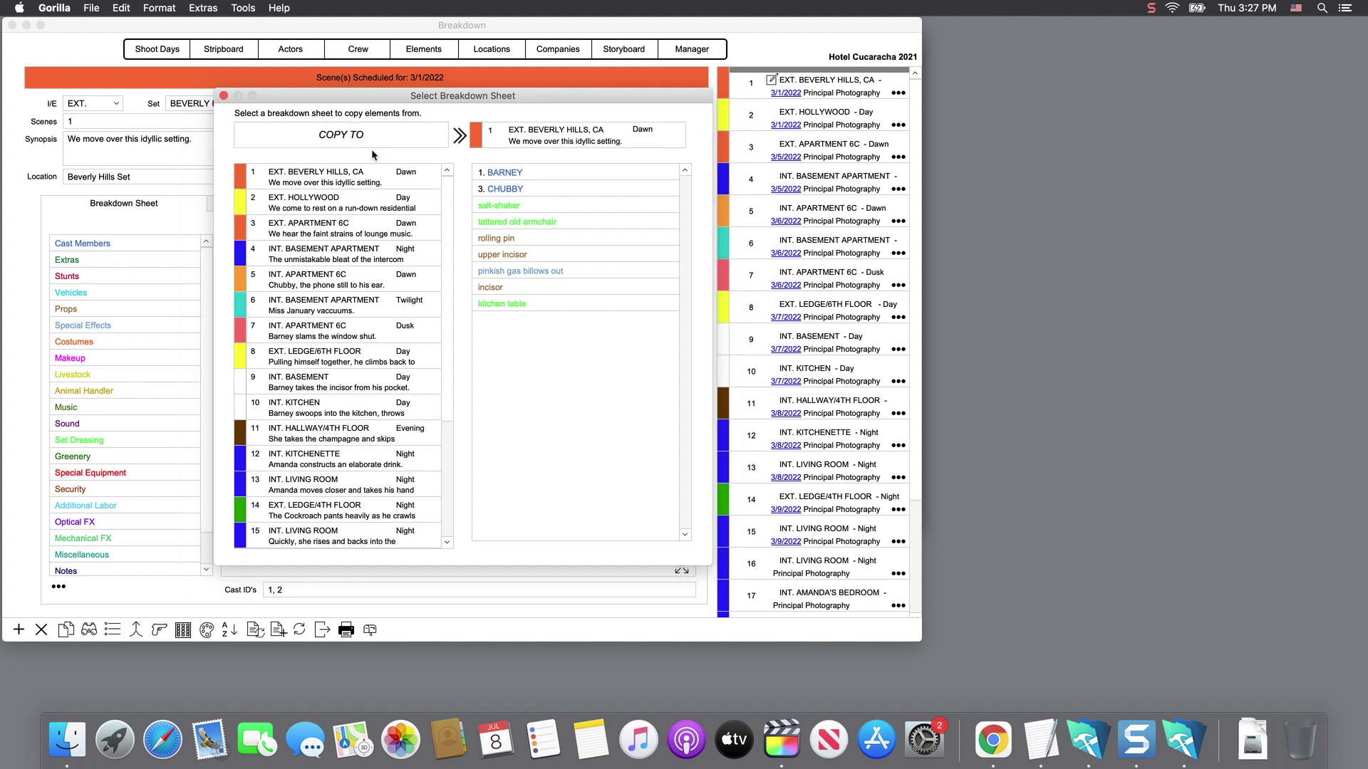
{"action": "left_click", "coordinate": [632, 311]}
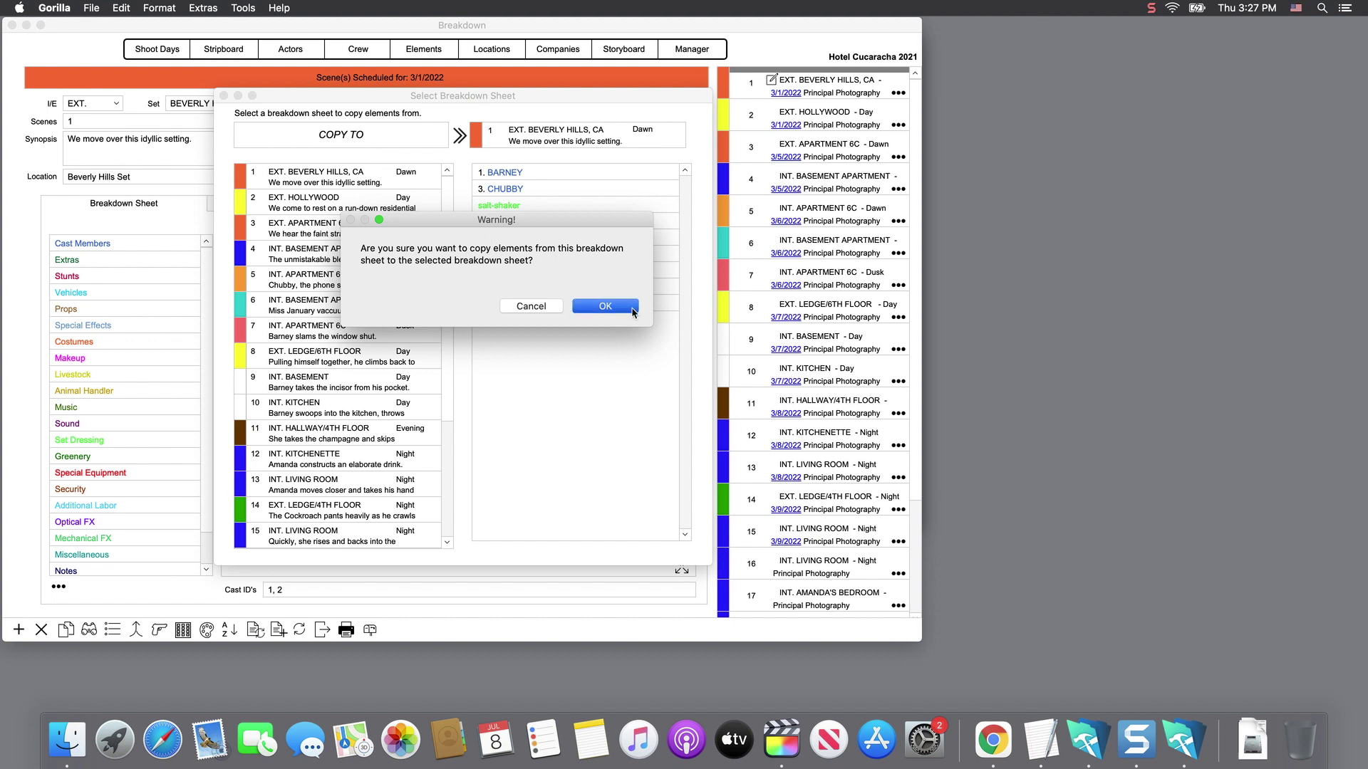